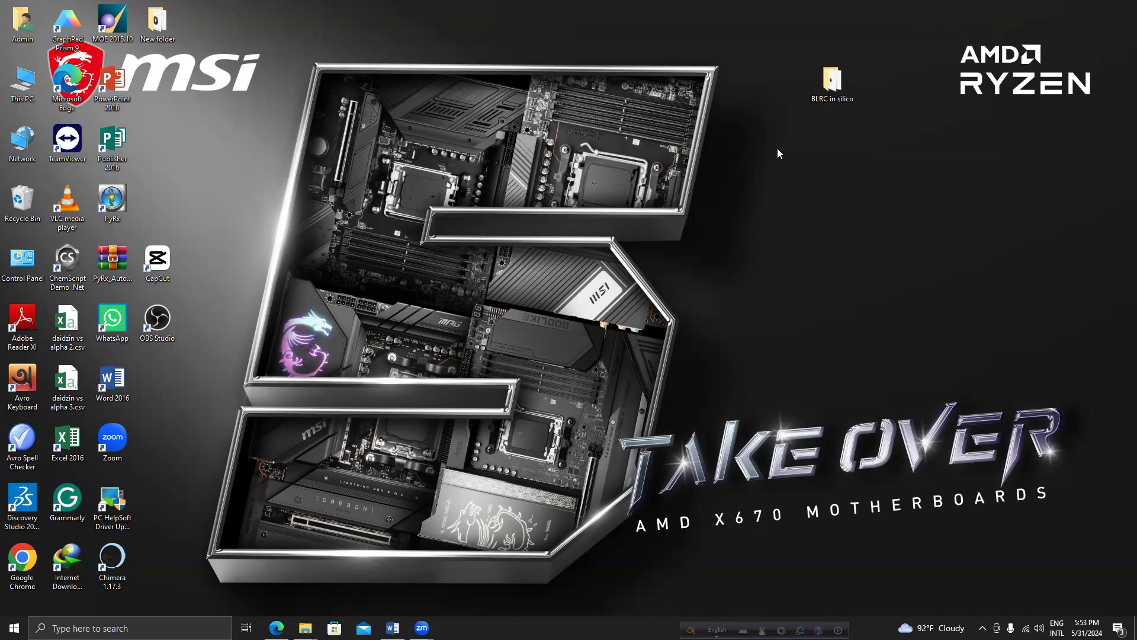
# - Review the protein file 6luq.mini.pdb and the five ligand SDF files in the desktop folder BLRC in silico
pyautogui.doubleClick(831, 80)
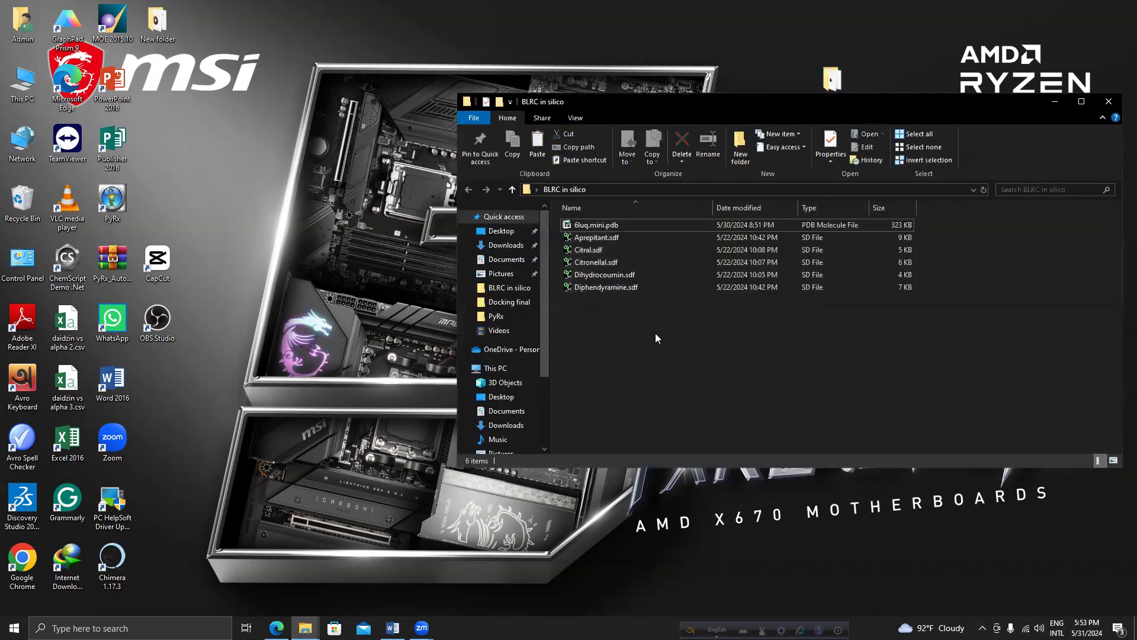
pyautogui.click(586, 227)
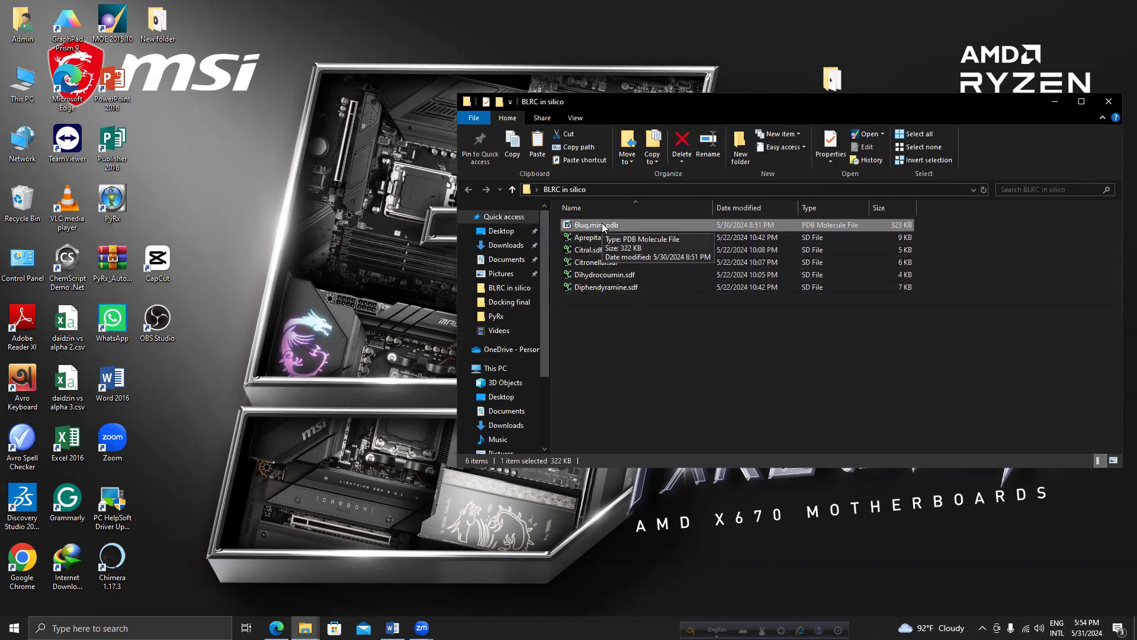
pyautogui.click(612, 310)
pyautogui.moveTo(611, 308); pyautogui.dragTo(592, 244)
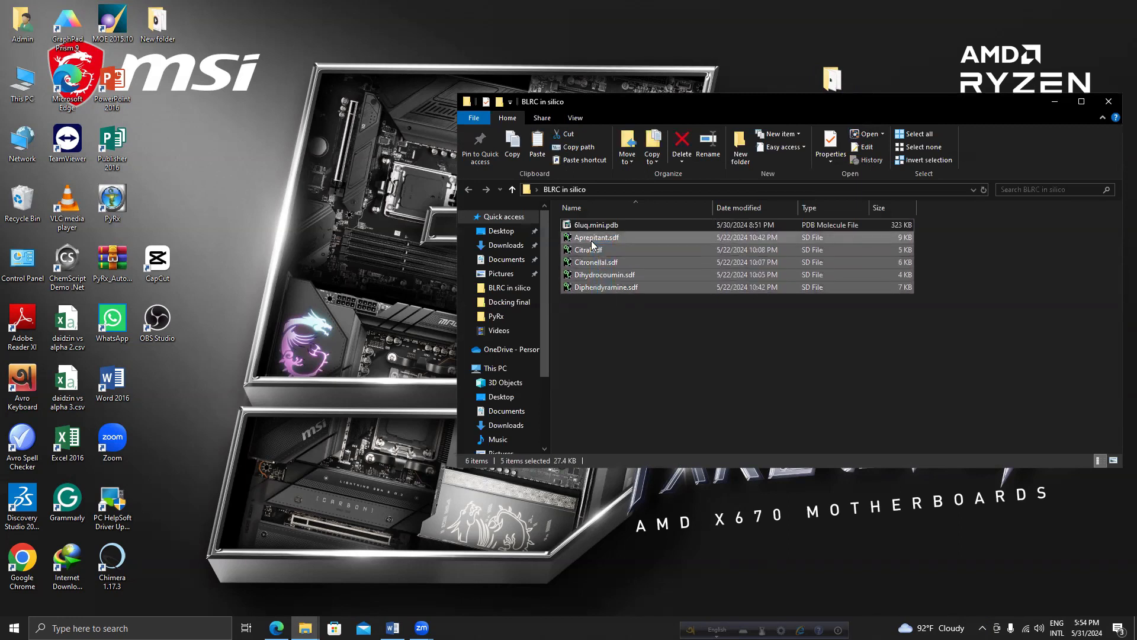
pyautogui.click(598, 320)
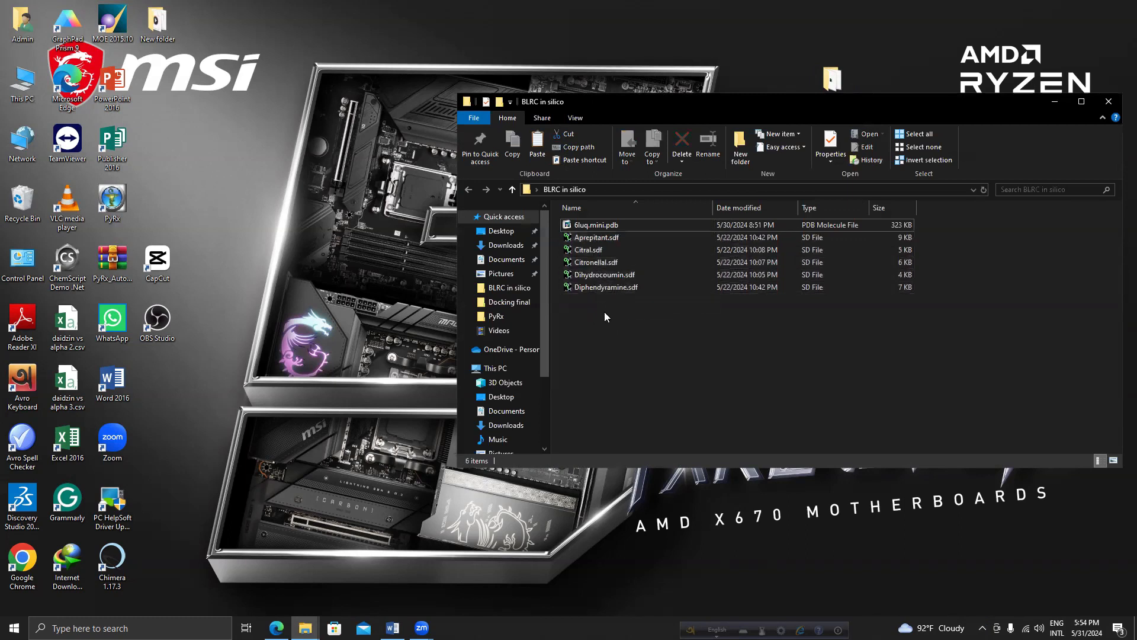
pyautogui.moveTo(605, 316); pyautogui.dragTo(597, 235)
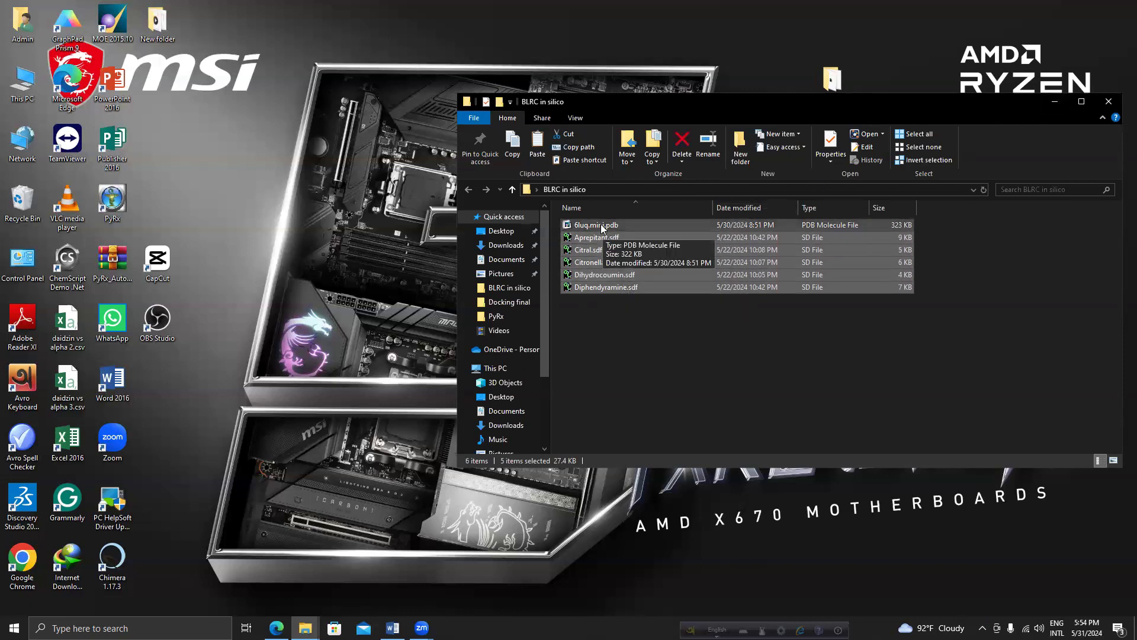
pyautogui.click(1055, 101)
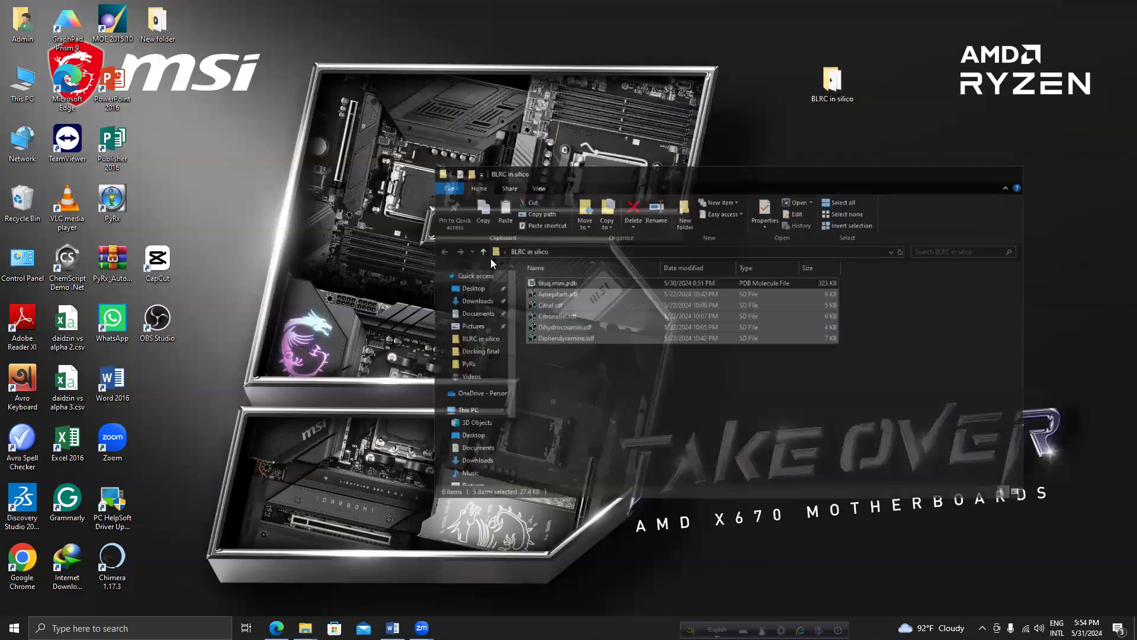
# - Refresh the desktop, then launch PyRx and maximize its window
pyautogui.rightClick(280, 181)
pyautogui.click(306, 212)
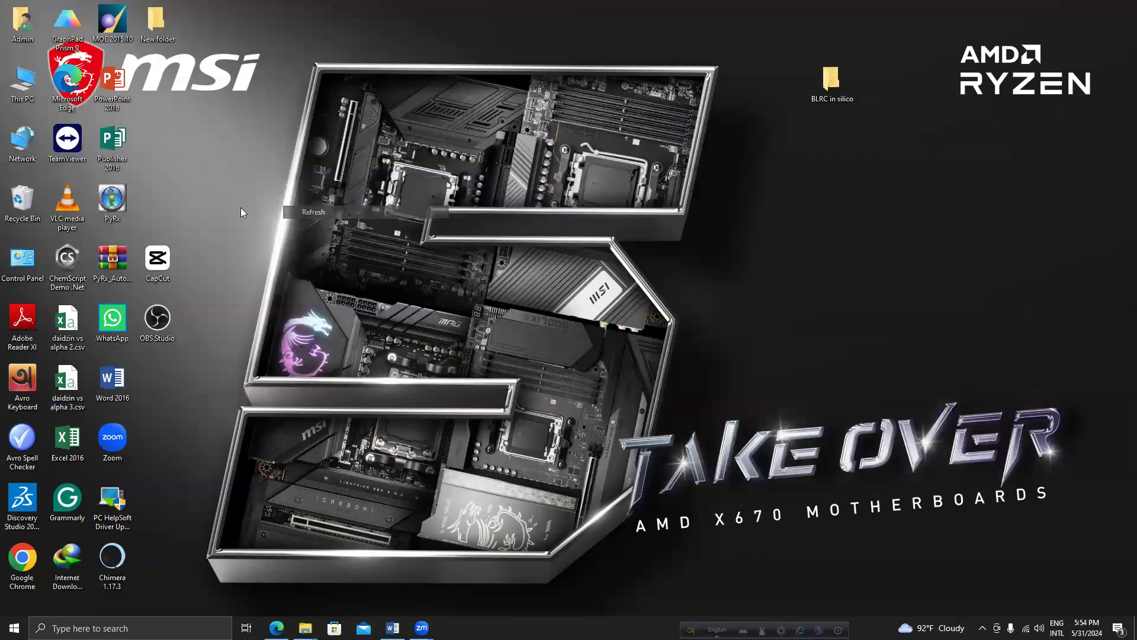
pyautogui.doubleClick(112, 201)
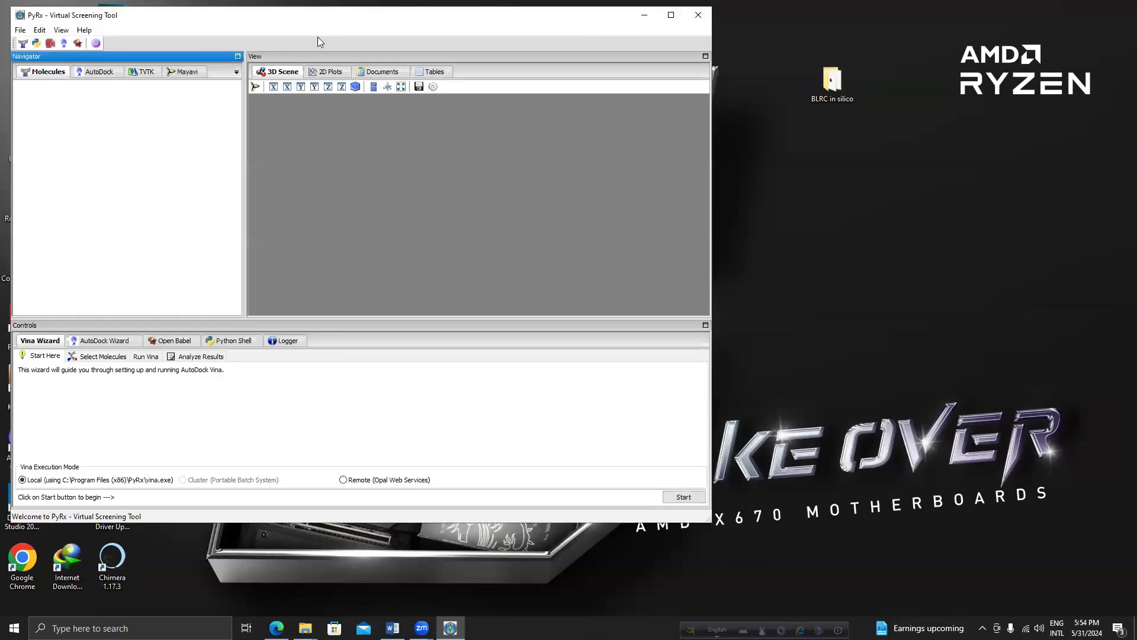
pyautogui.moveTo(506, 22); pyautogui.dragTo(513, 72)
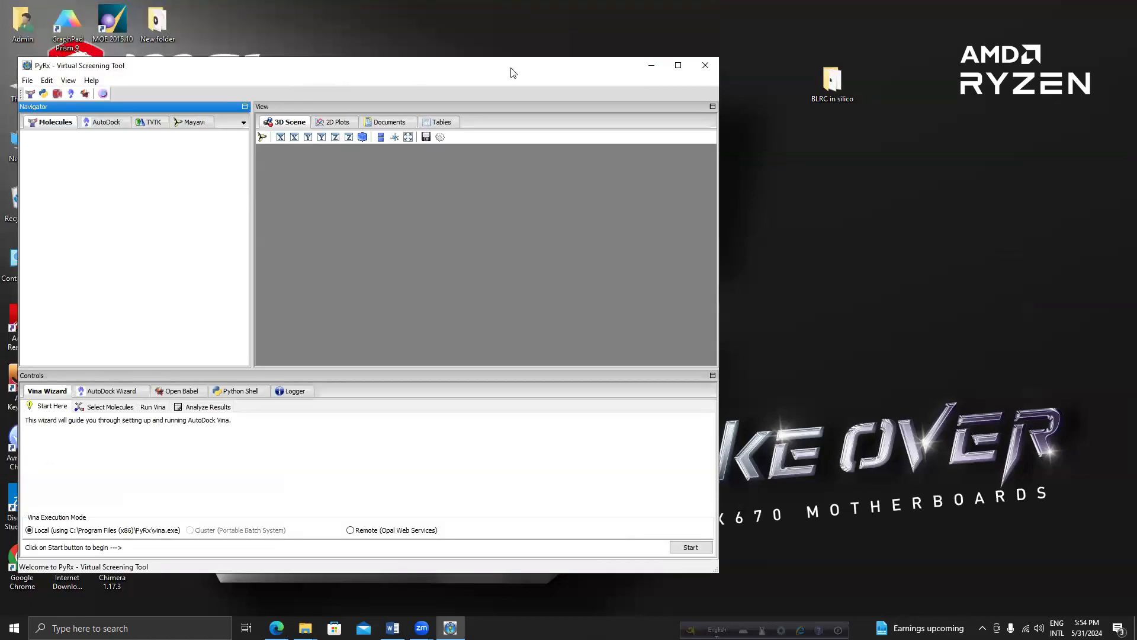
pyautogui.click(679, 65)
# - Look at the Ligands and Macromolecules groups in the AutoDock navigator
pyautogui.click(90, 62)
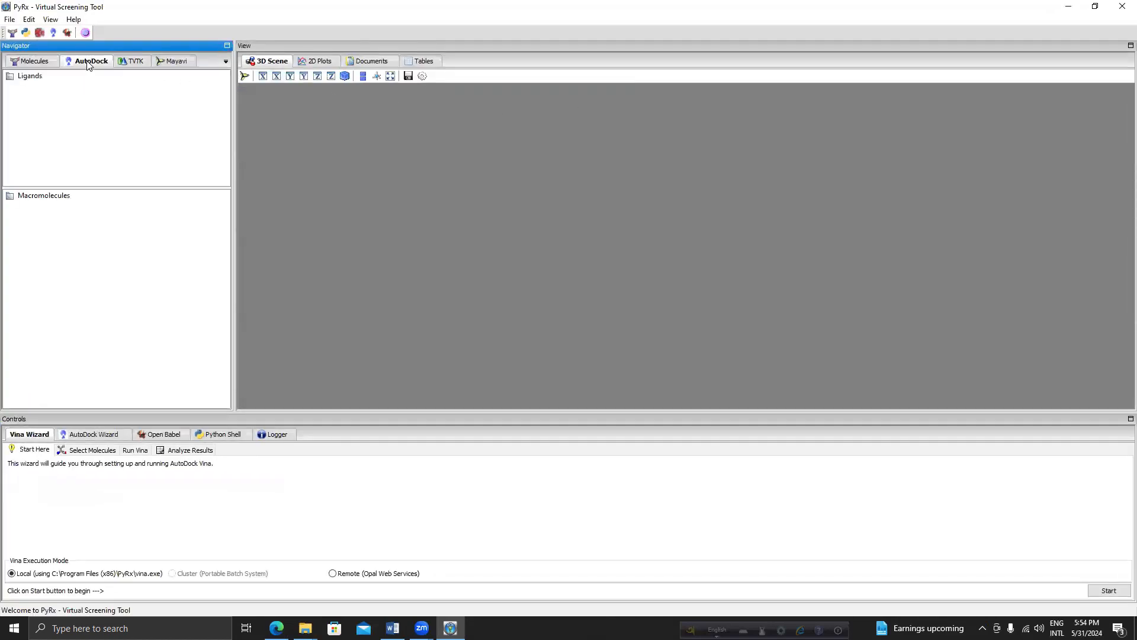
pyautogui.click(32, 78)
pyautogui.click(55, 198)
pyautogui.click(32, 78)
pyautogui.click(47, 196)
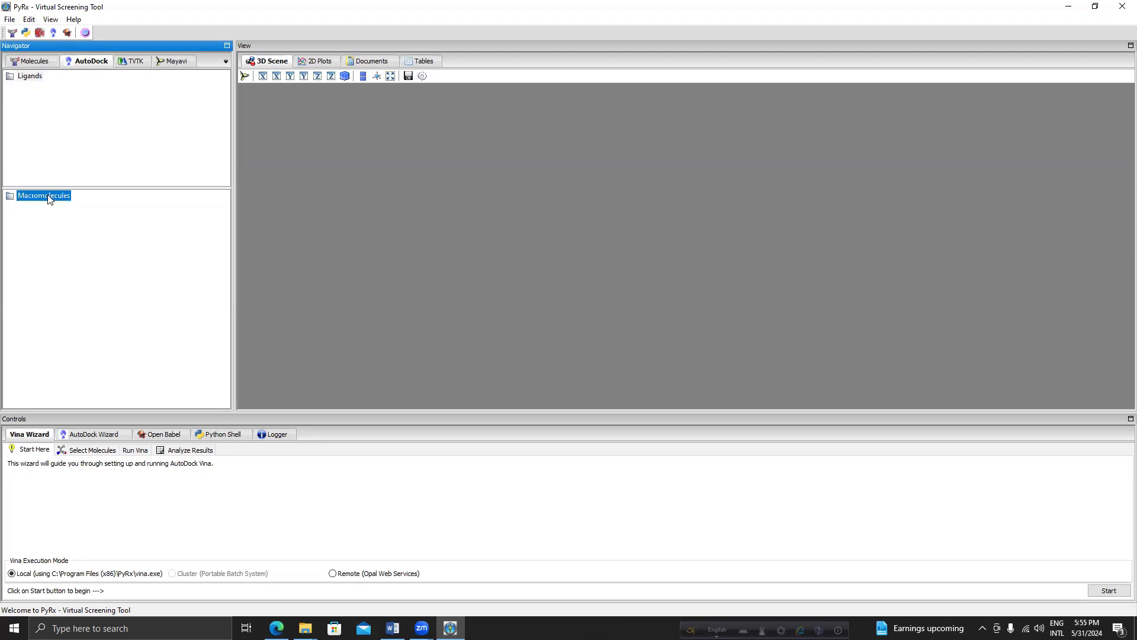
pyautogui.click(33, 82)
# - Load the protein 6luq.mini.pdb from the BLRC in silico folder on the desktop
pyautogui.click(10, 21)
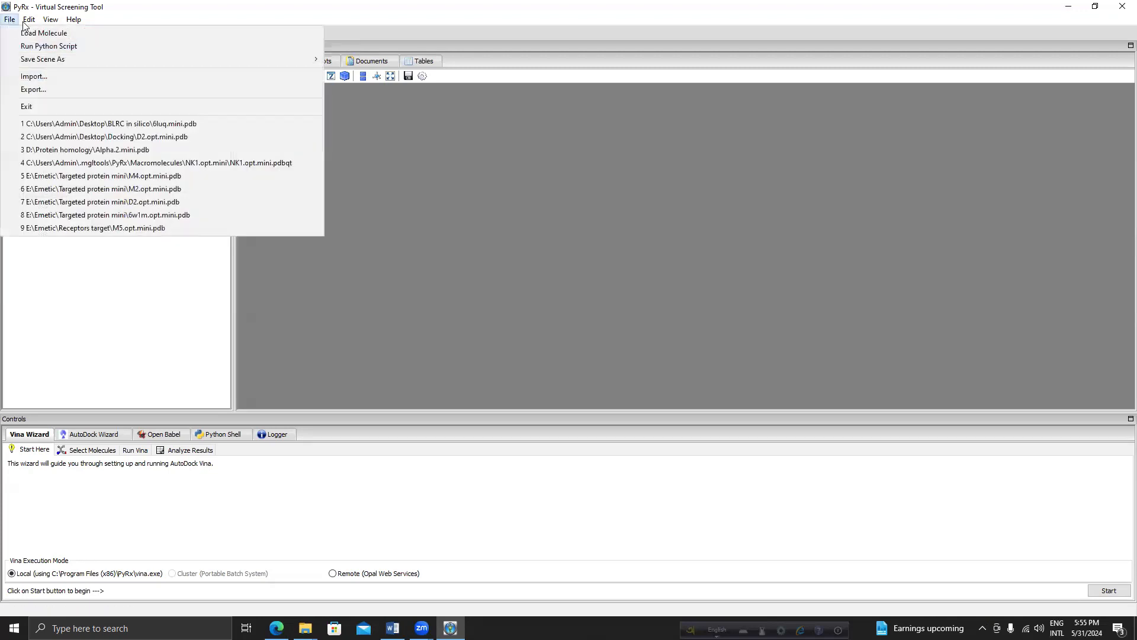
pyautogui.click(10, 22)
pyautogui.click(11, 22)
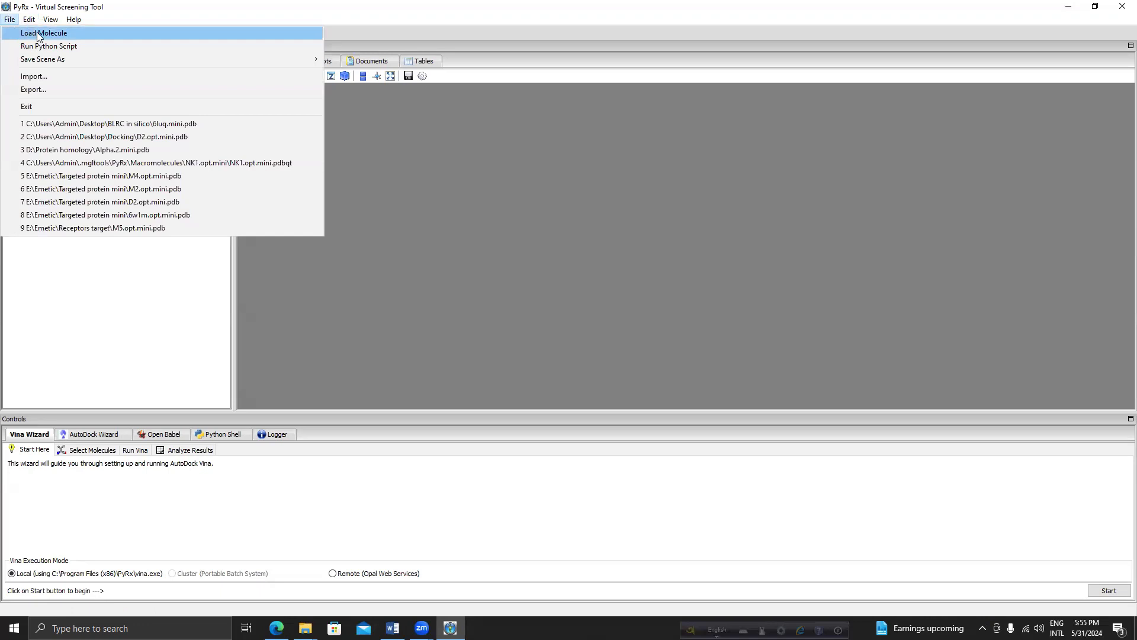
pyautogui.click(37, 32)
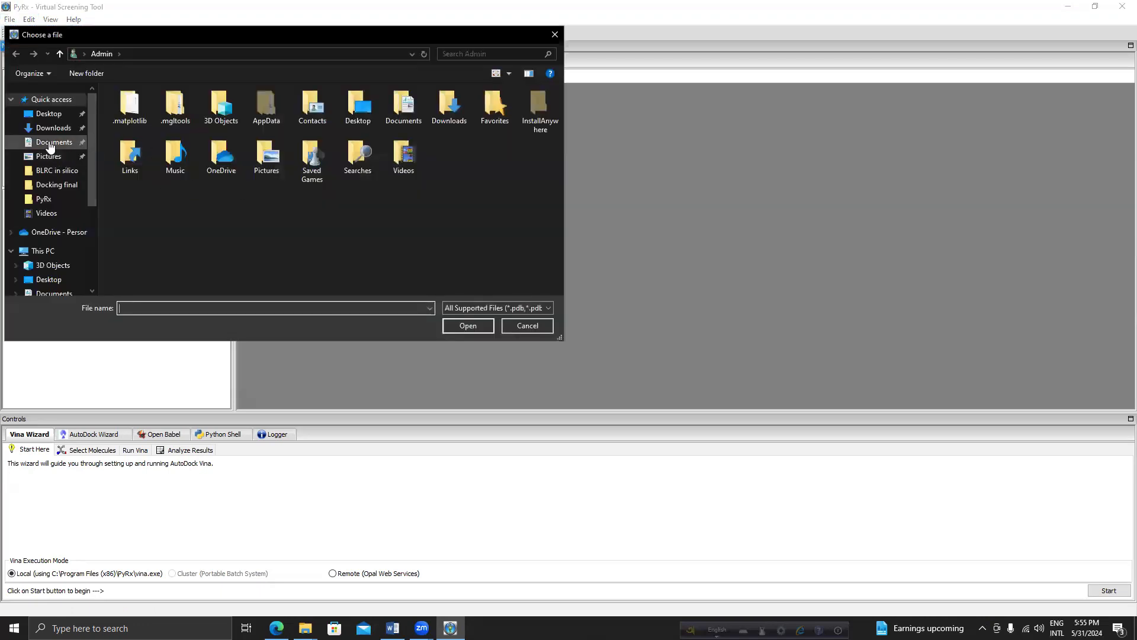
pyautogui.click(49, 113)
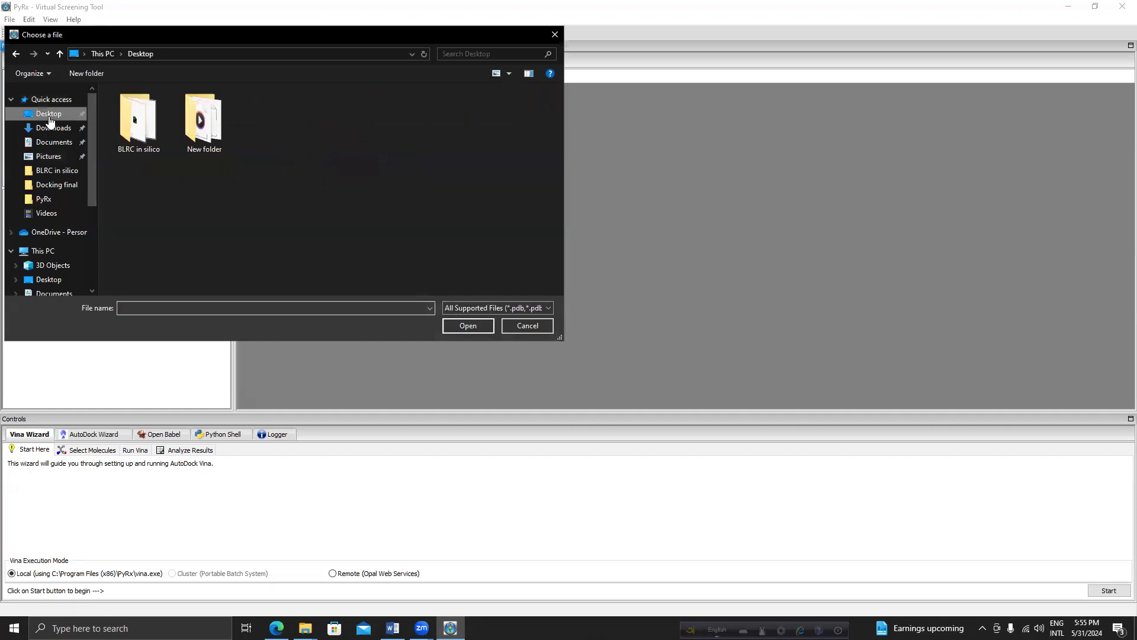
pyautogui.doubleClick(143, 131)
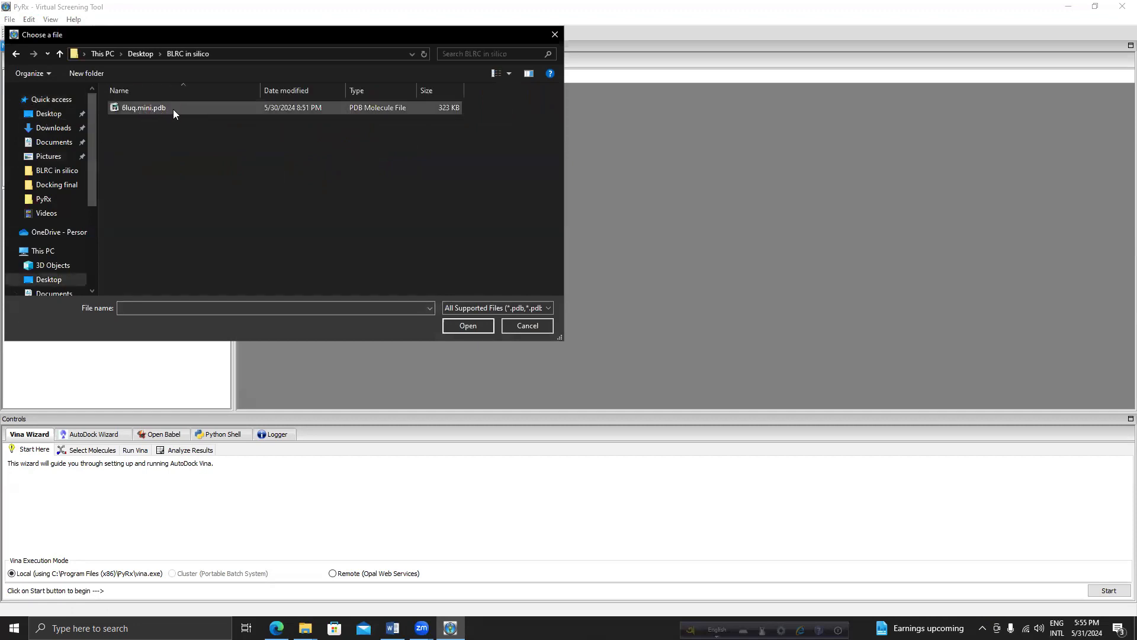
pyautogui.click(152, 108)
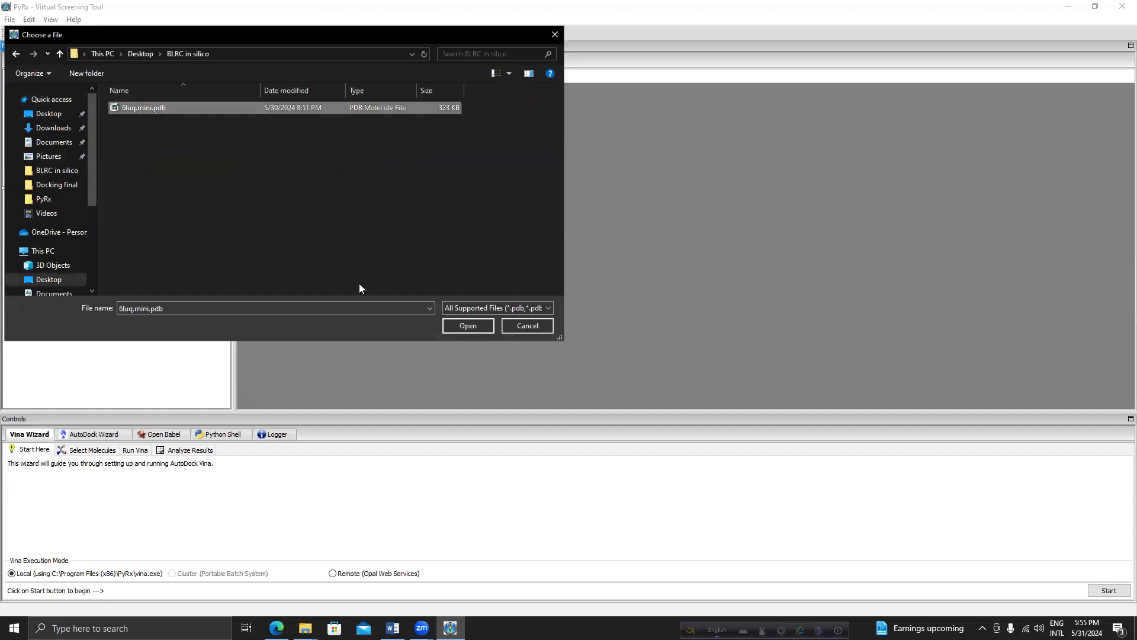
pyautogui.click(461, 326)
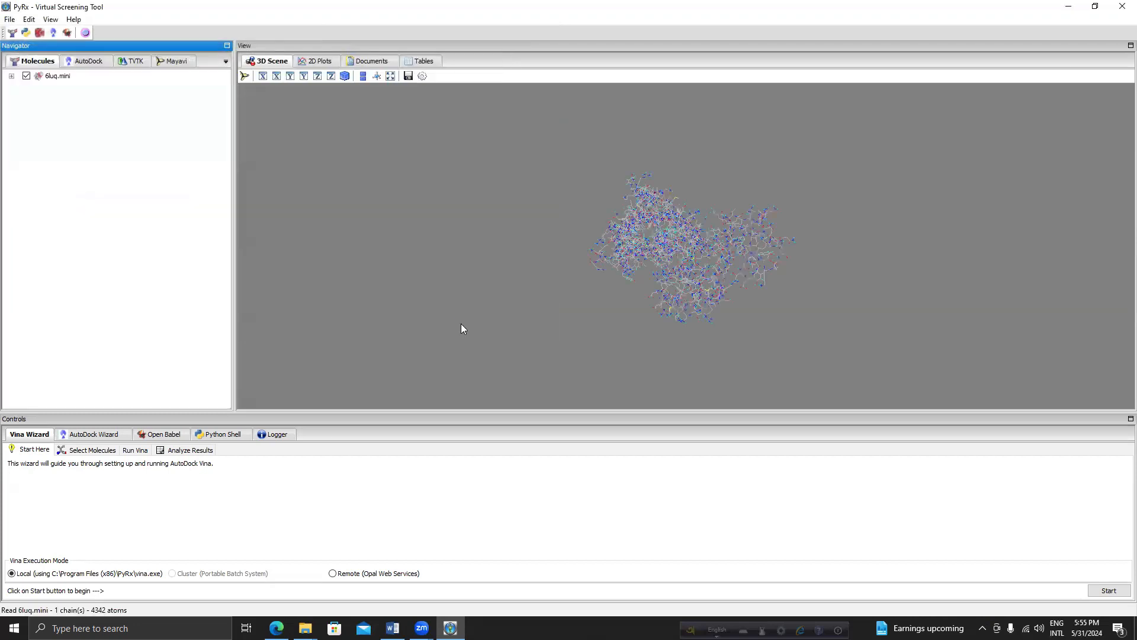
# - Make 6luq.mini an AutoDock macromolecule and bring up the Vina Wizard's molecule selection
pyautogui.rightClick(64, 80)
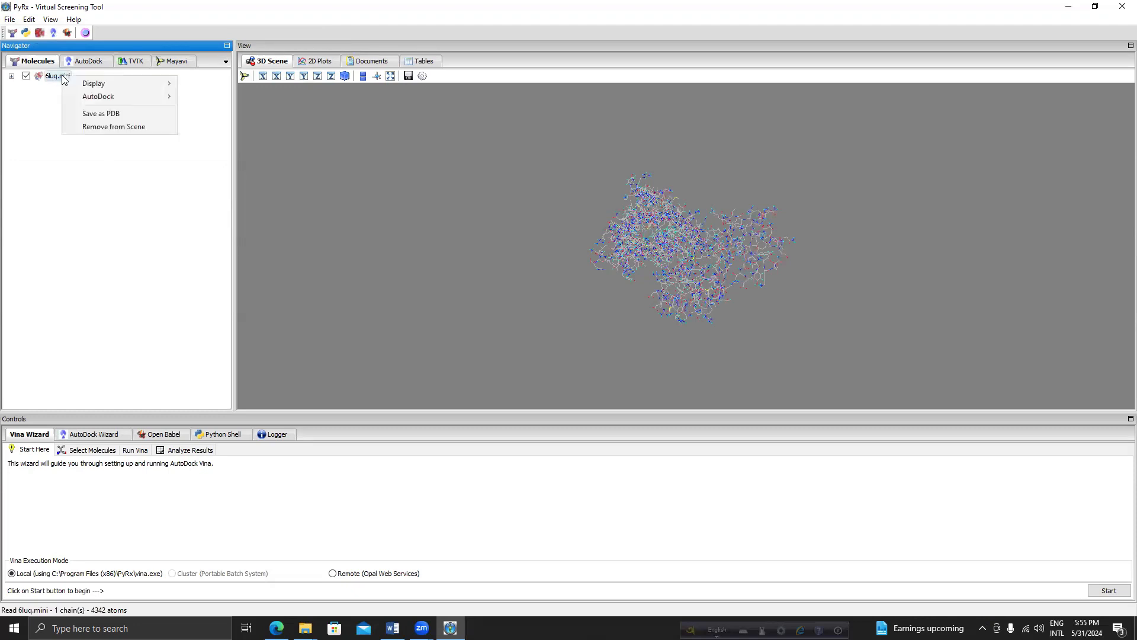
pyautogui.moveTo(121, 99)
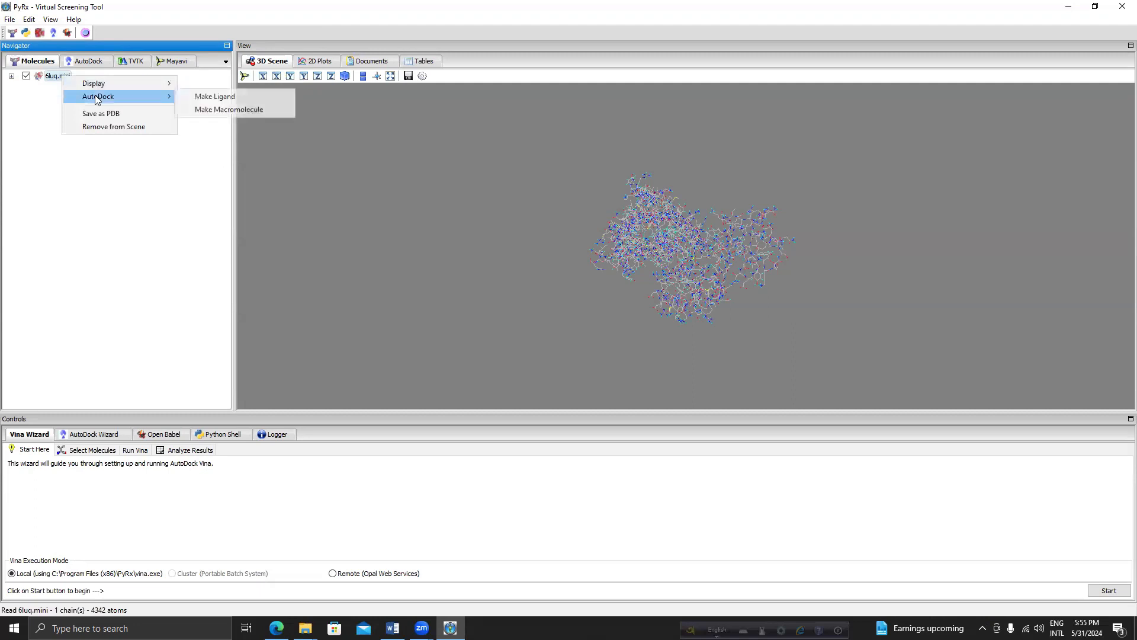
pyautogui.click(228, 111)
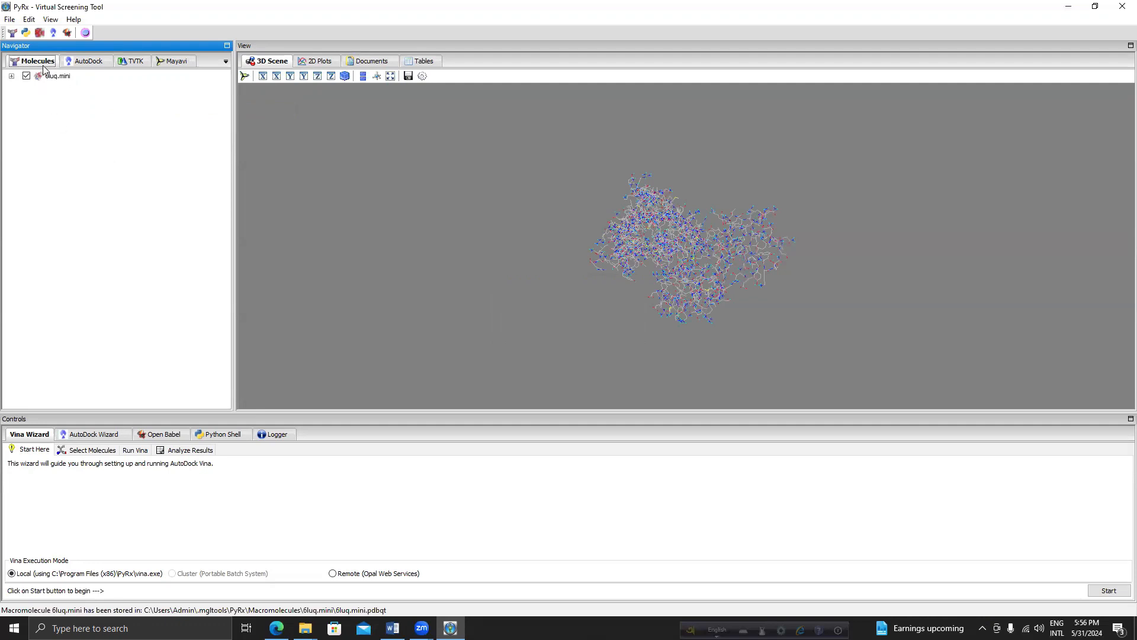
pyautogui.click(88, 451)
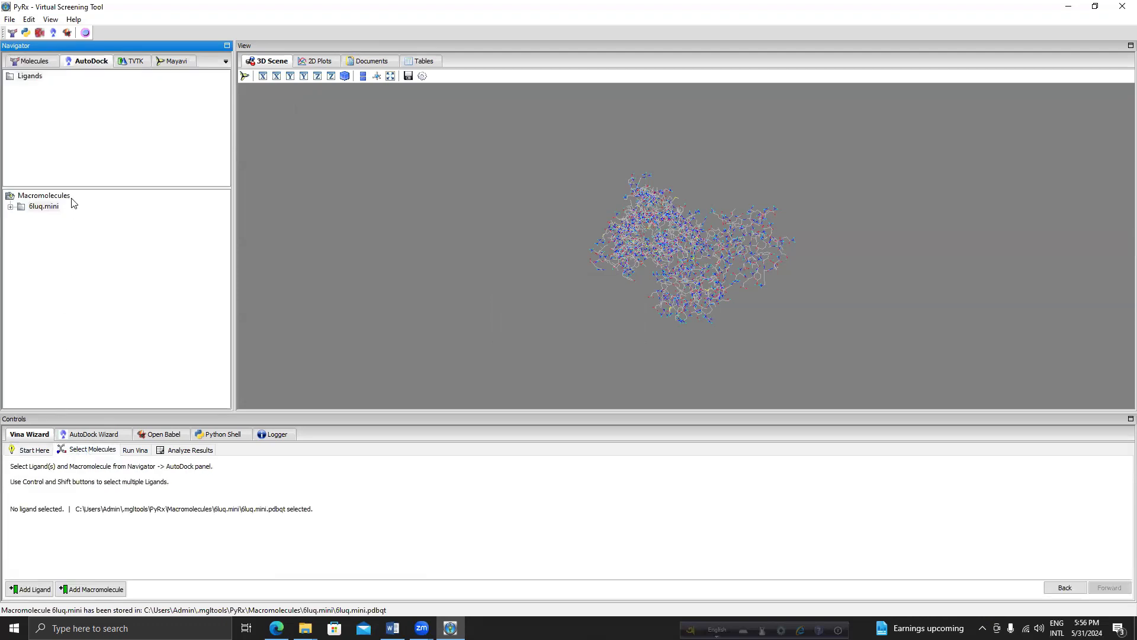
# - Import the ligand Aprepitant.sdf from the BLRC in silico folder as a Chemical Table File - SDF
pyautogui.click(10, 19)
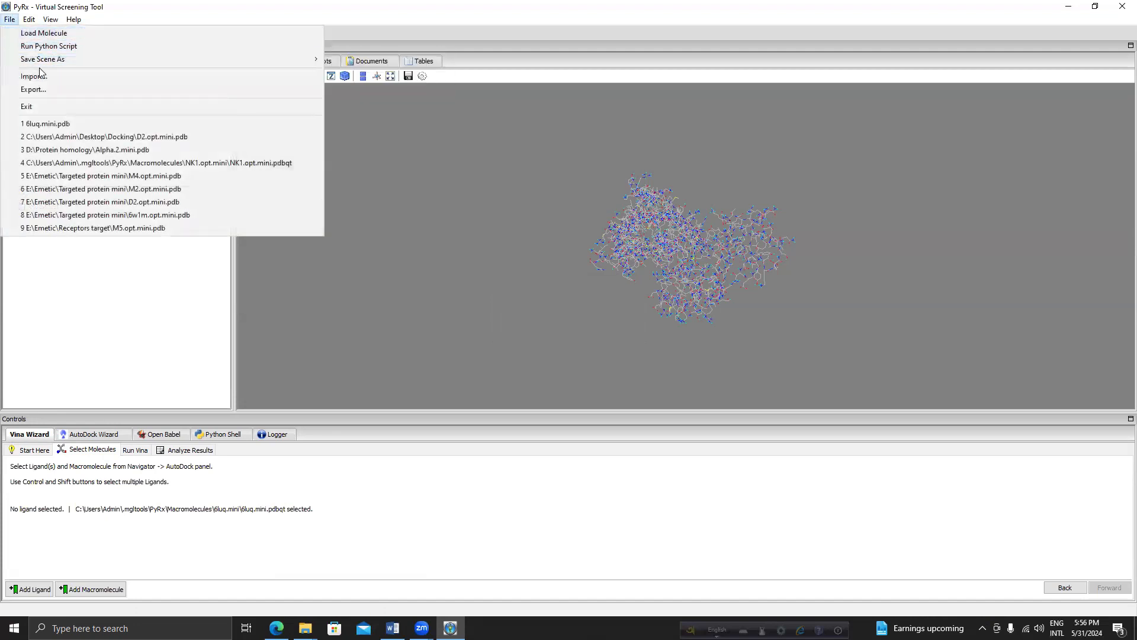
pyautogui.click(10, 20)
pyautogui.click(10, 20)
pyautogui.click(35, 77)
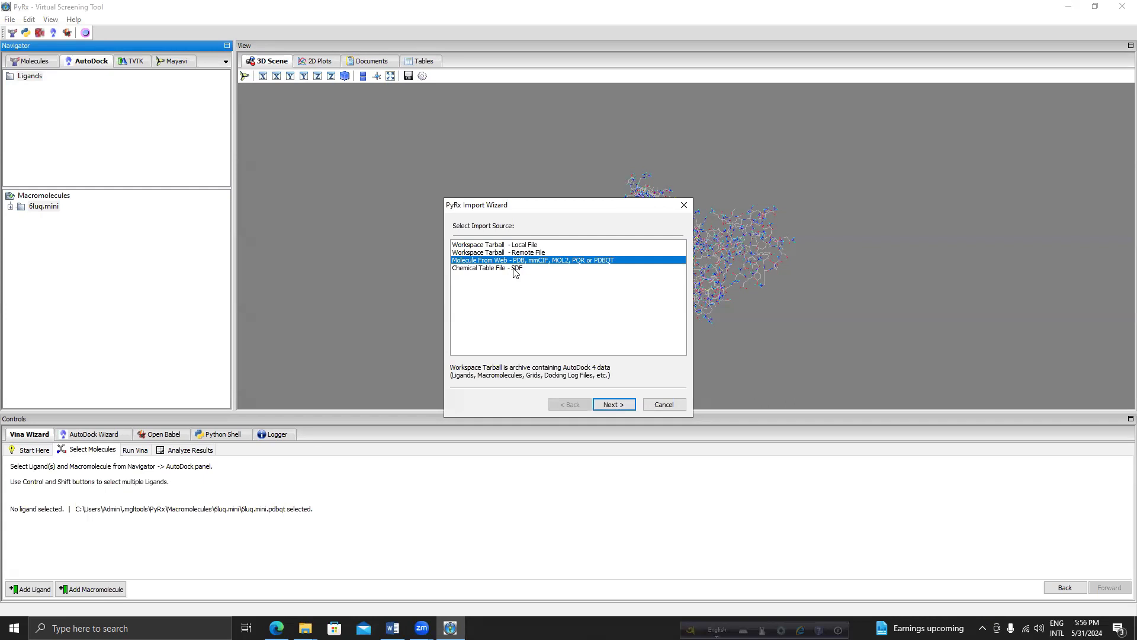
pyautogui.click(515, 270)
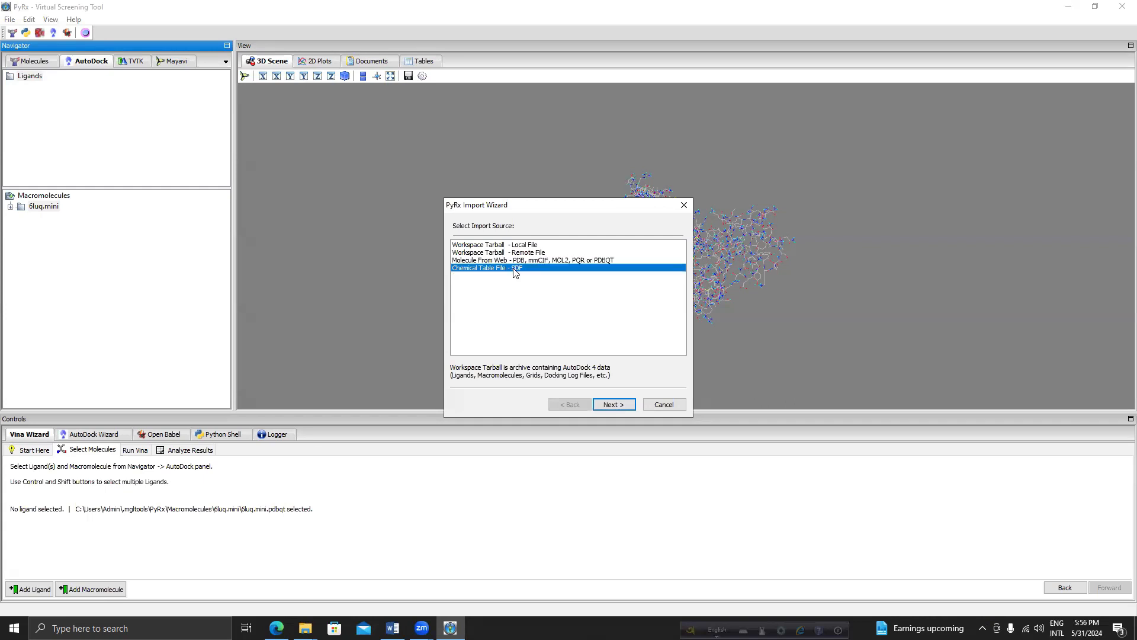
pyautogui.click(613, 405)
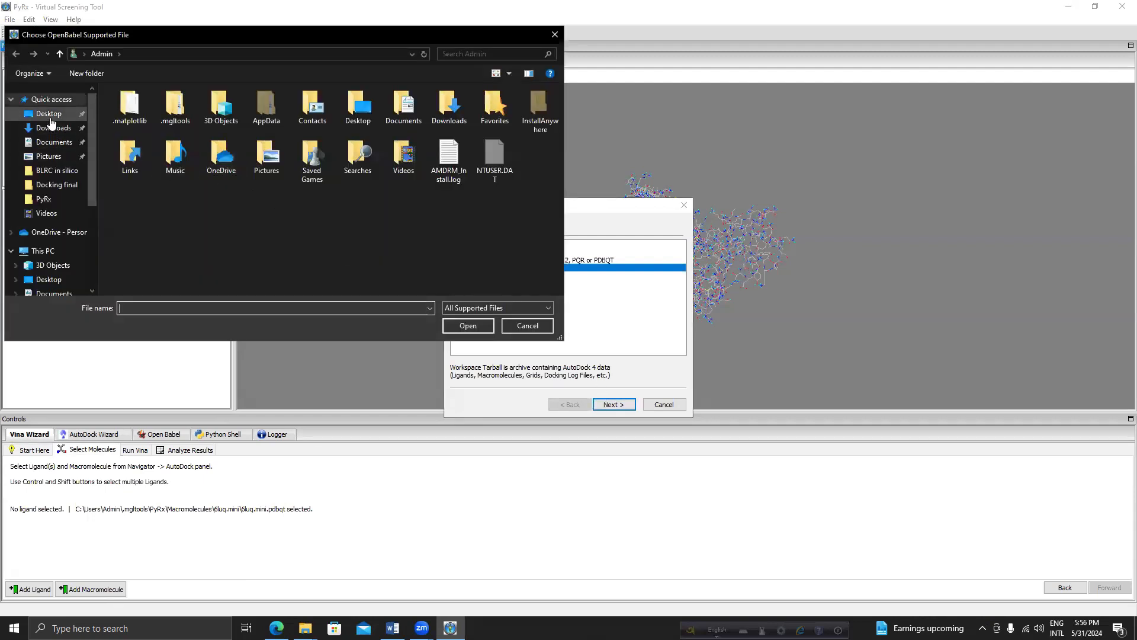
pyautogui.click(49, 114)
pyautogui.doubleClick(141, 123)
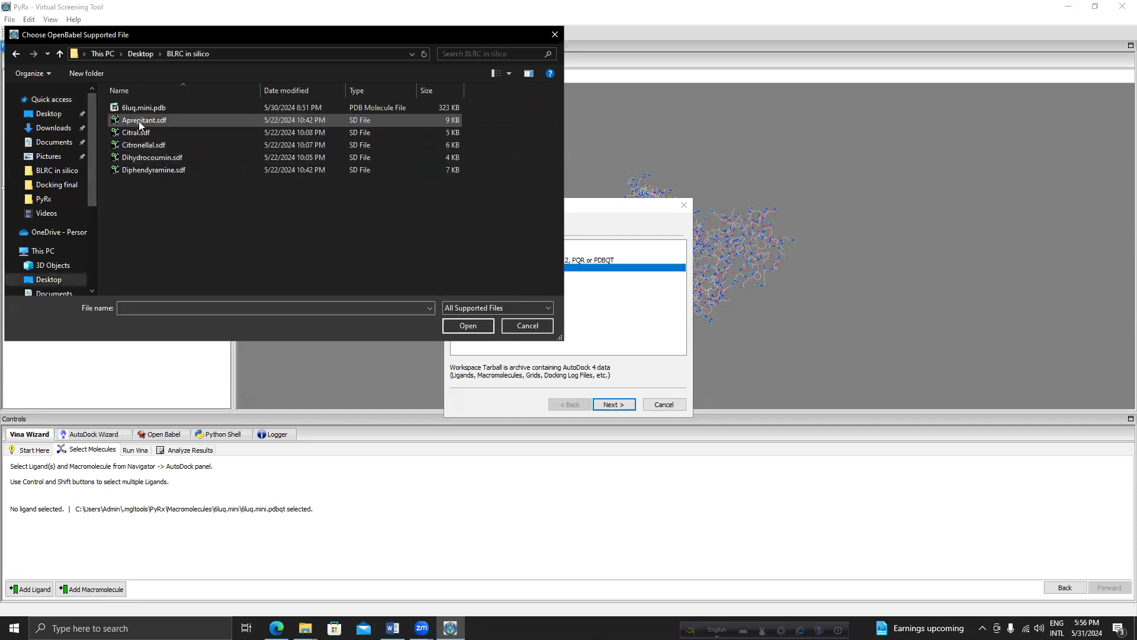
pyautogui.click(139, 121)
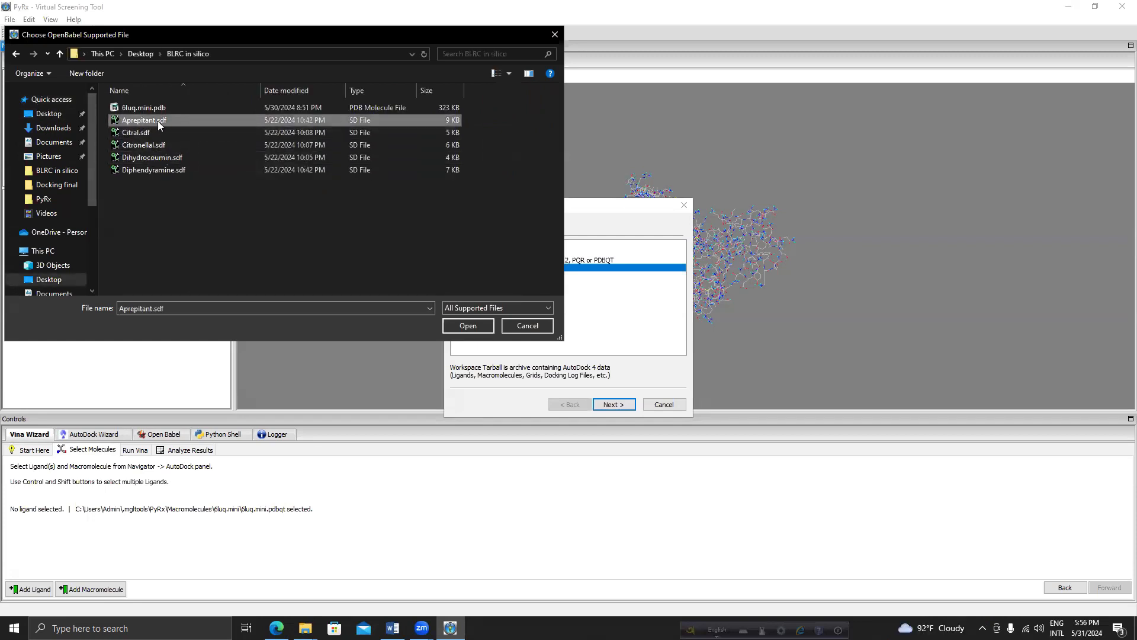
pyautogui.click(465, 327)
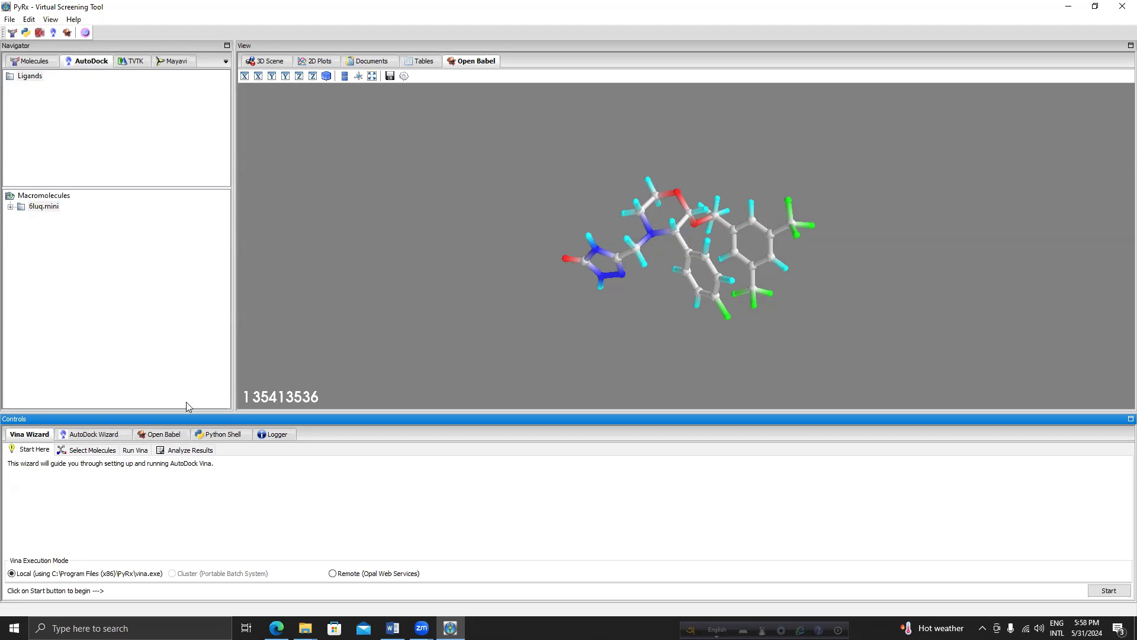
# - Add the ligand Citral.sdf to the Open Babel molecule table
pyautogui.click(165, 436)
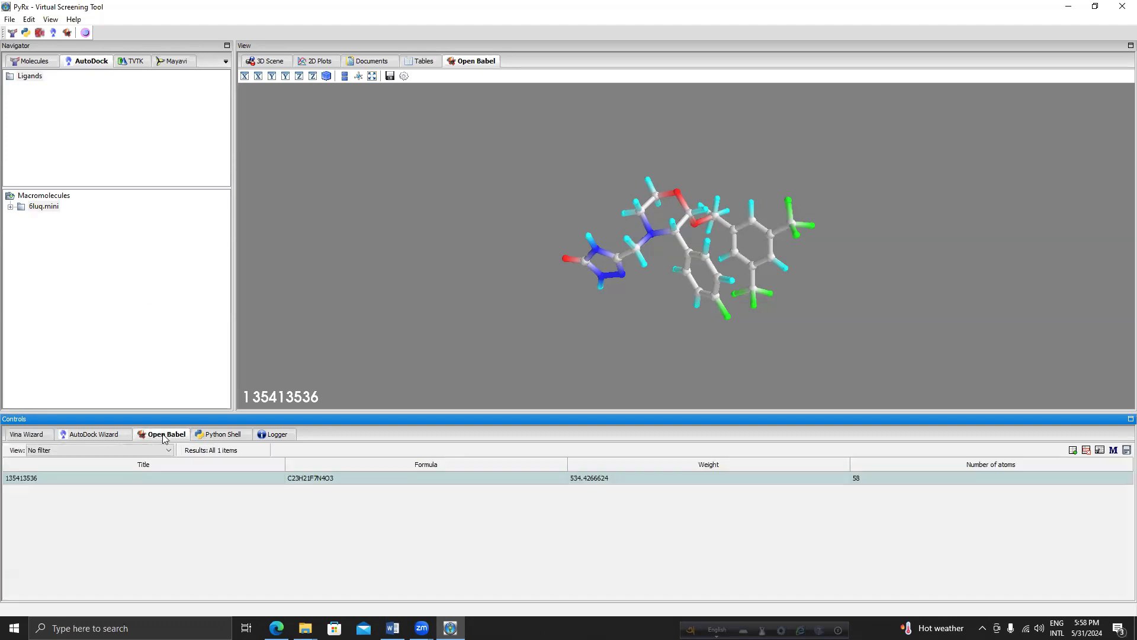
pyautogui.click(1073, 451)
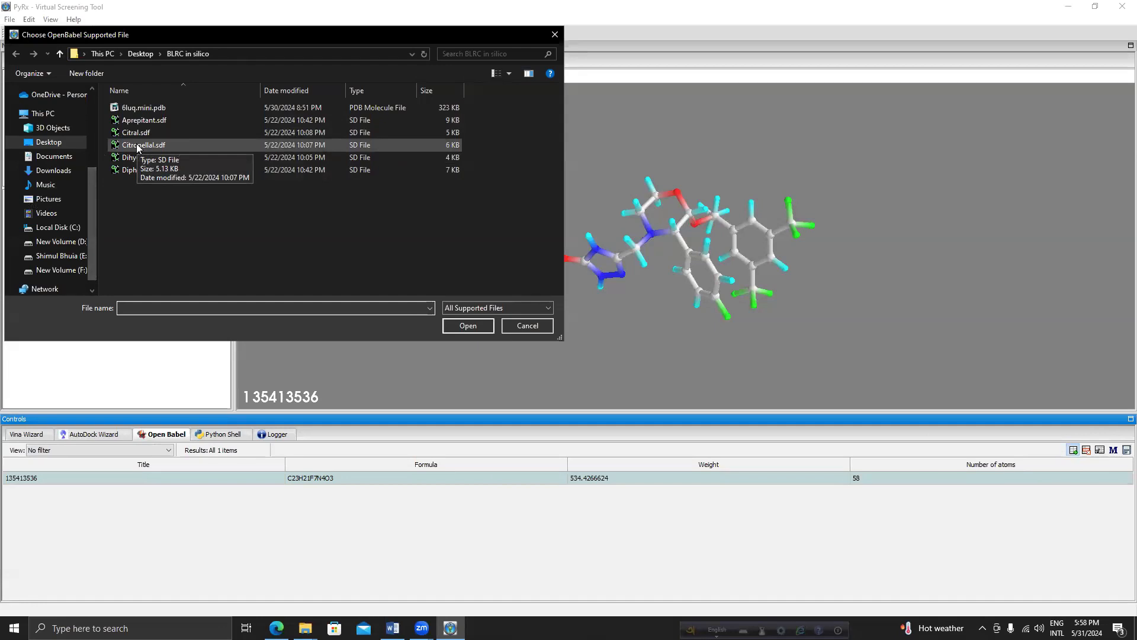
pyautogui.click(136, 121)
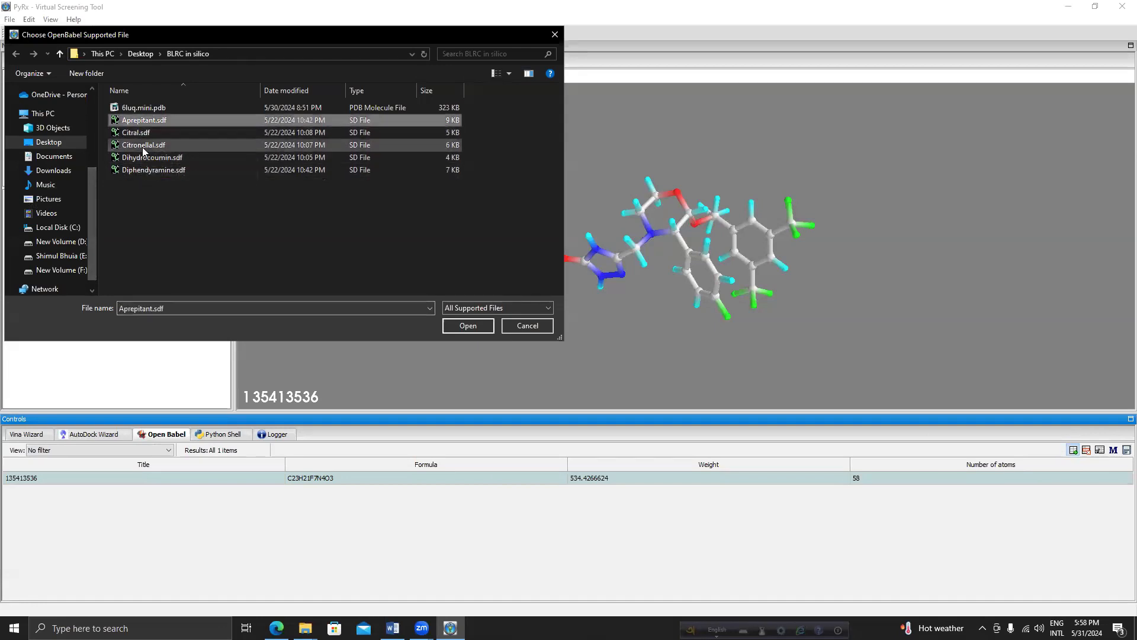
pyautogui.click(141, 133)
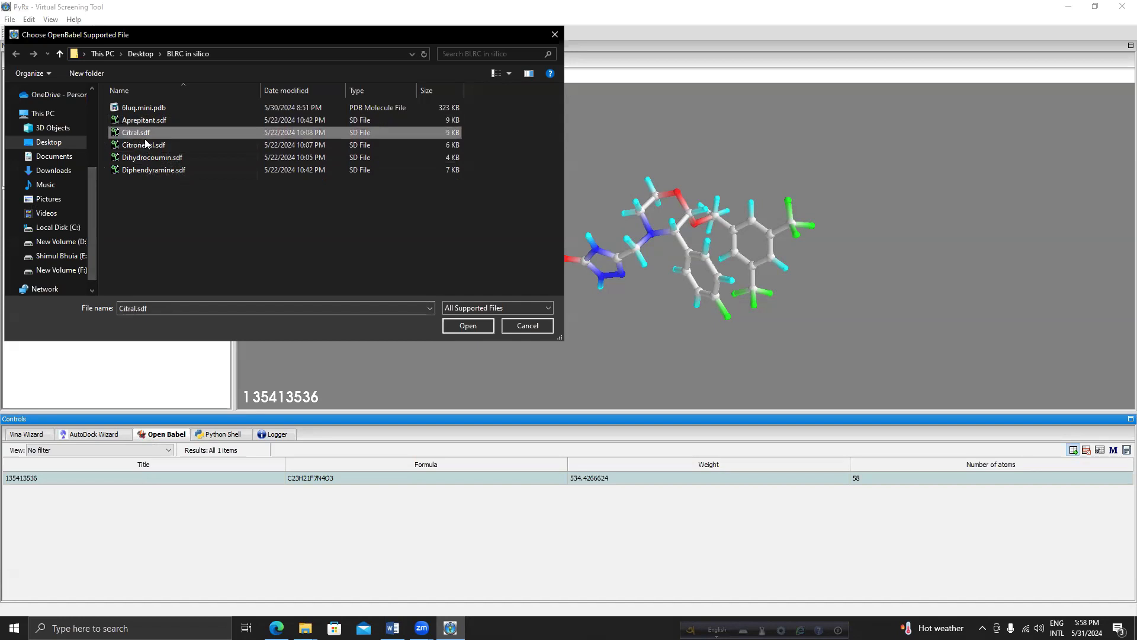
pyautogui.click(468, 326)
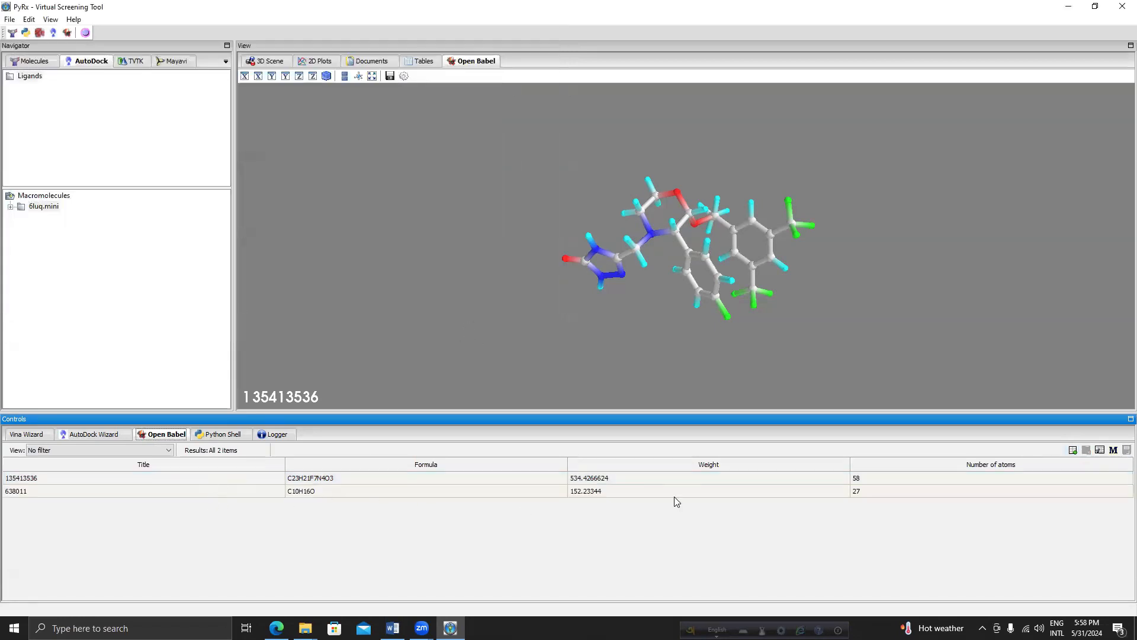
# - Add the ligand Citronellal.sdf from the BLRC in silico folder to the Open Babel molecule table
pyautogui.click(1076, 452)
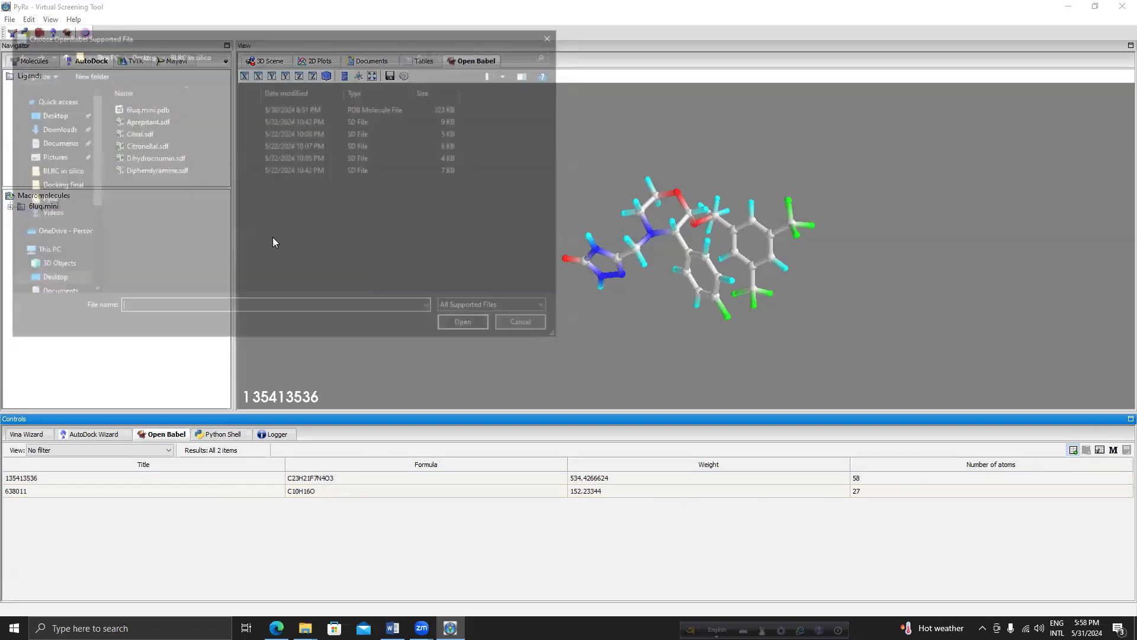
pyautogui.click(144, 145)
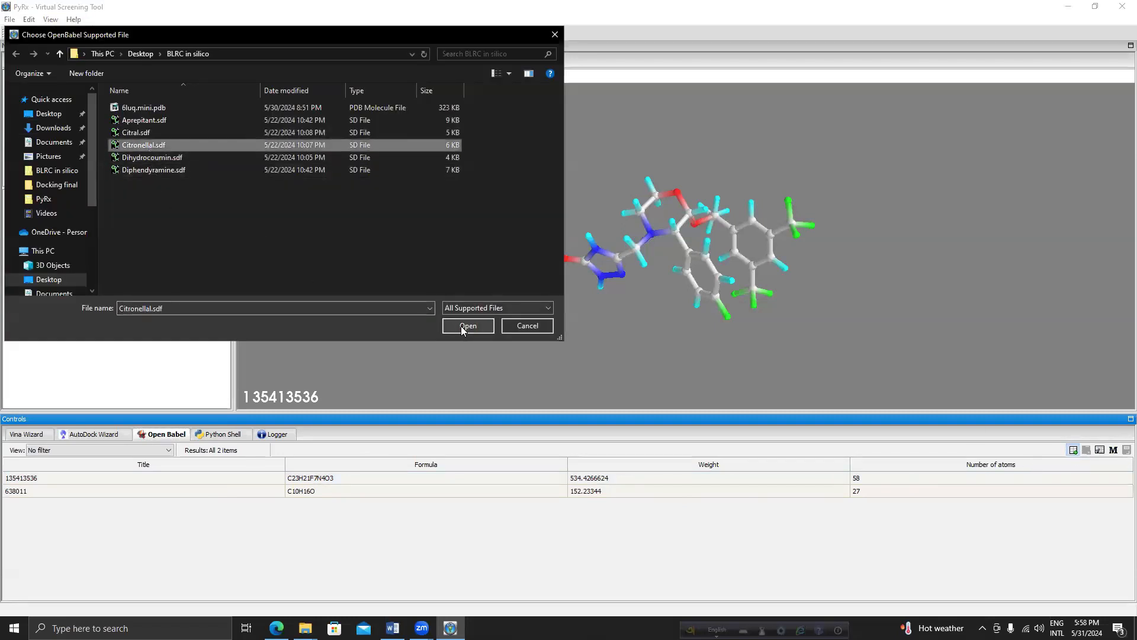
pyautogui.click(460, 325)
# - Add the ligands Dihydrocoumin.sdf and Diphendyramine.sdf from the BLRC in silico folder to the Open Babel molecule table
pyautogui.click(1073, 450)
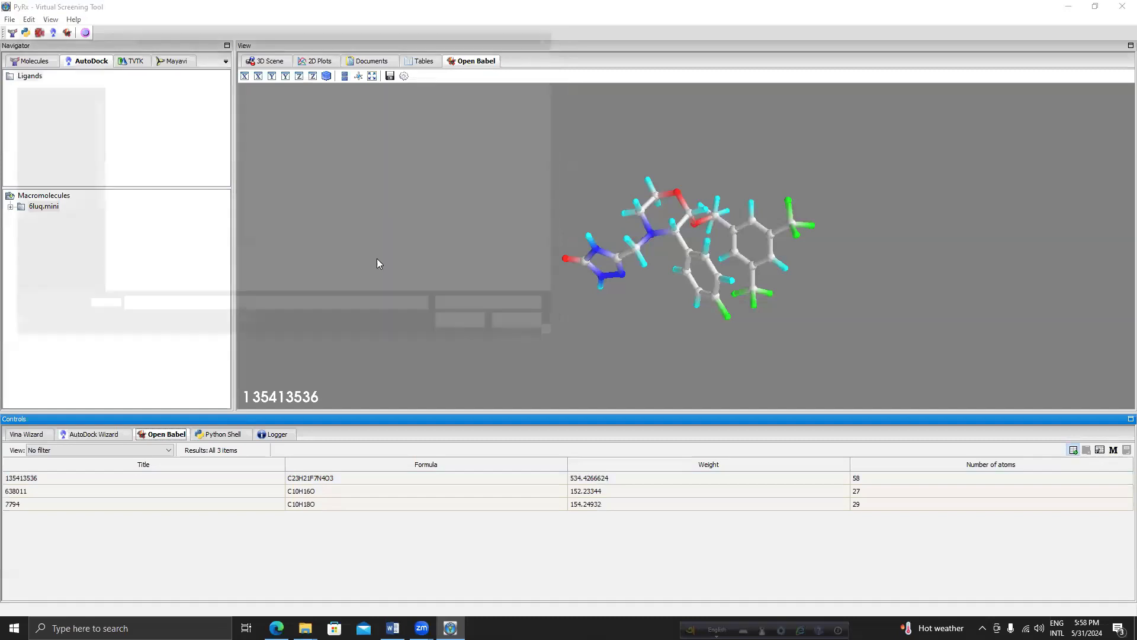
pyautogui.click(152, 157)
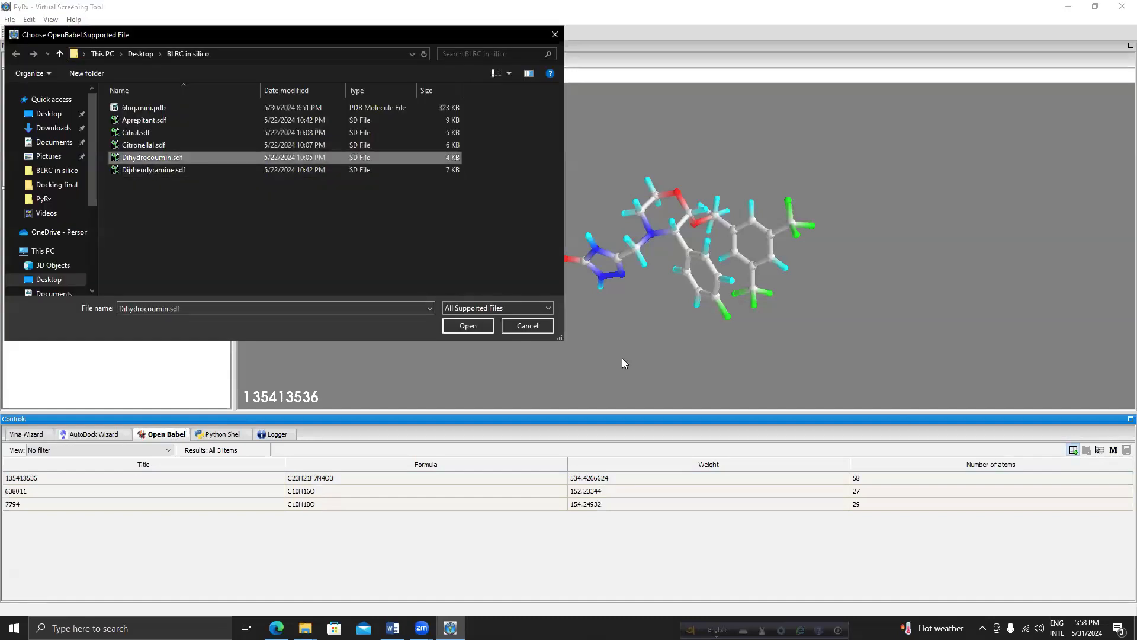
pyautogui.click(467, 325)
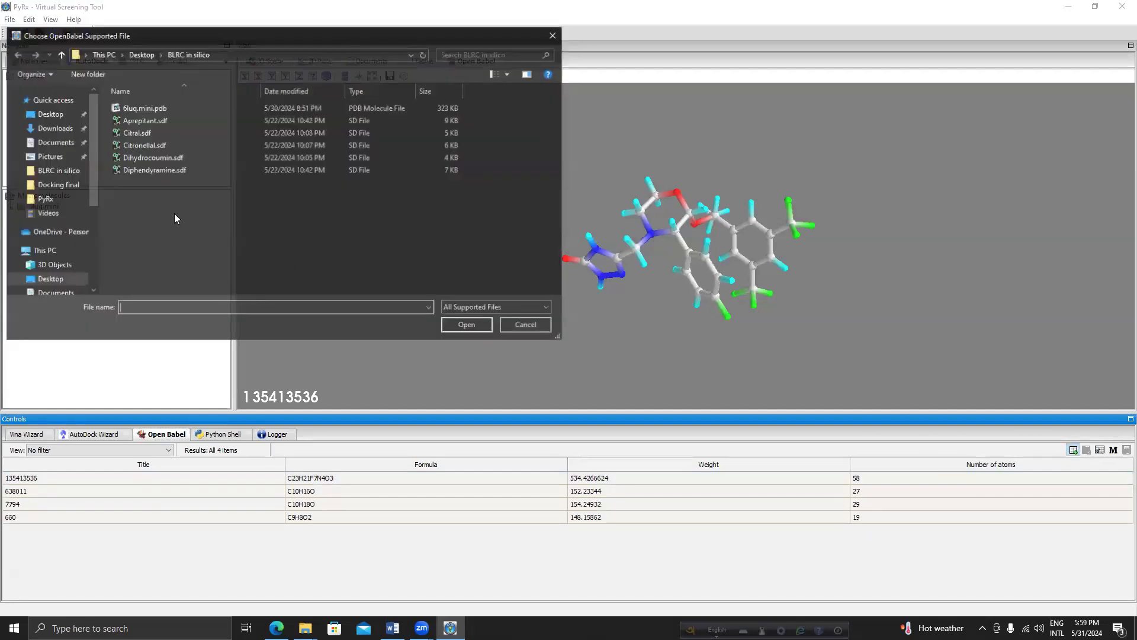
pyautogui.click(162, 170)
pyautogui.click(456, 326)
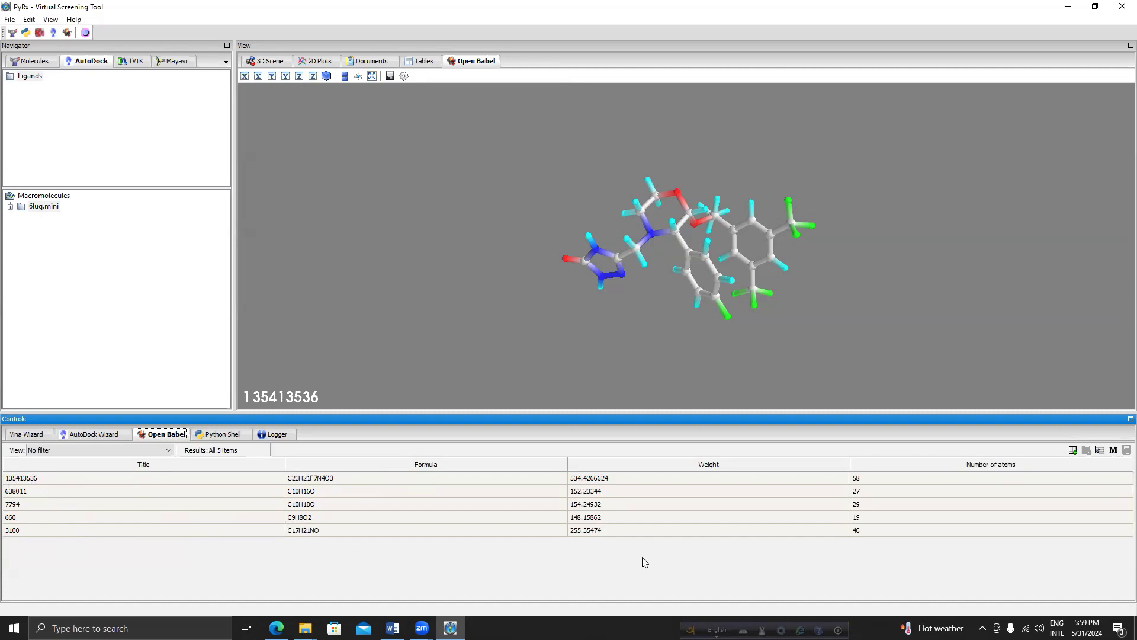
# - Energy-minimize all the ligands in the Open Babel molecule table
pyautogui.click(429, 575)
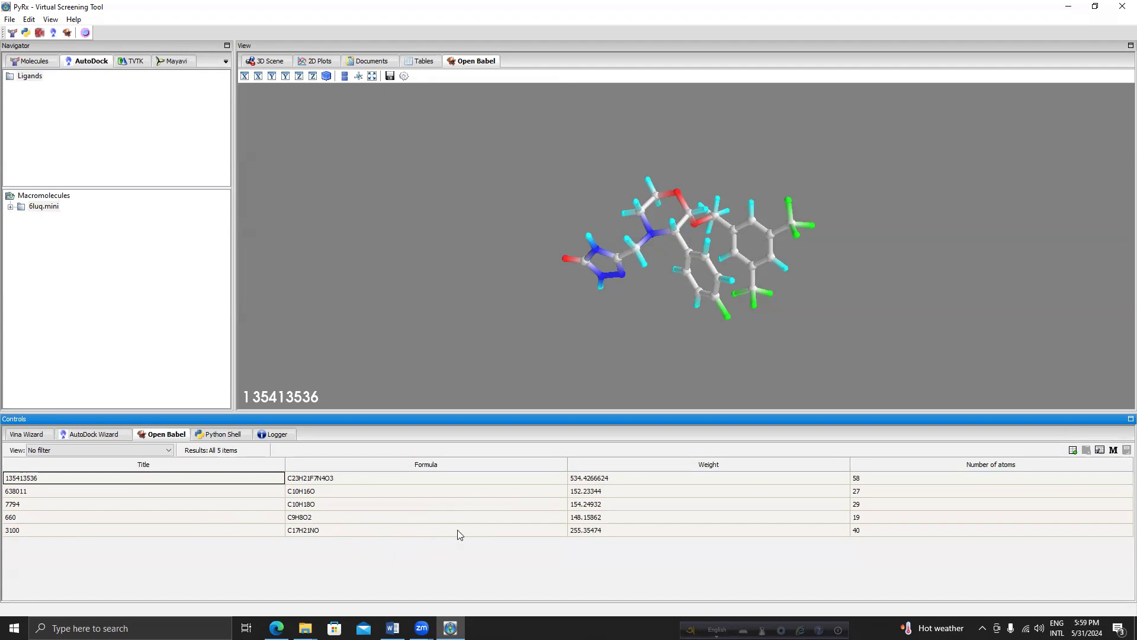
pyautogui.rightClick(489, 479)
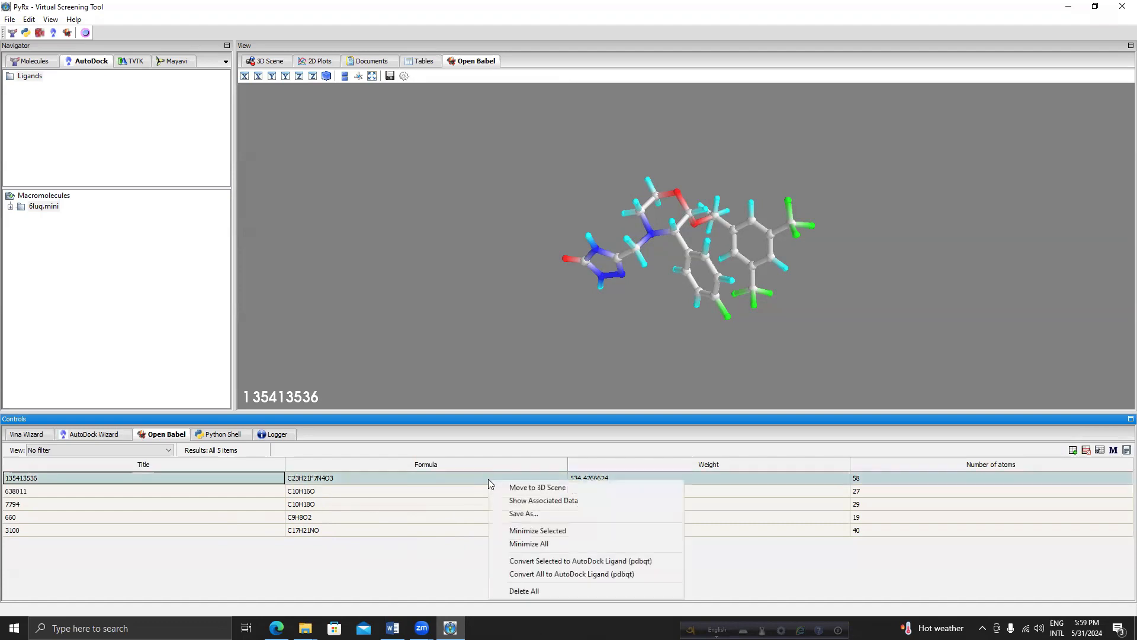
pyautogui.click(534, 544)
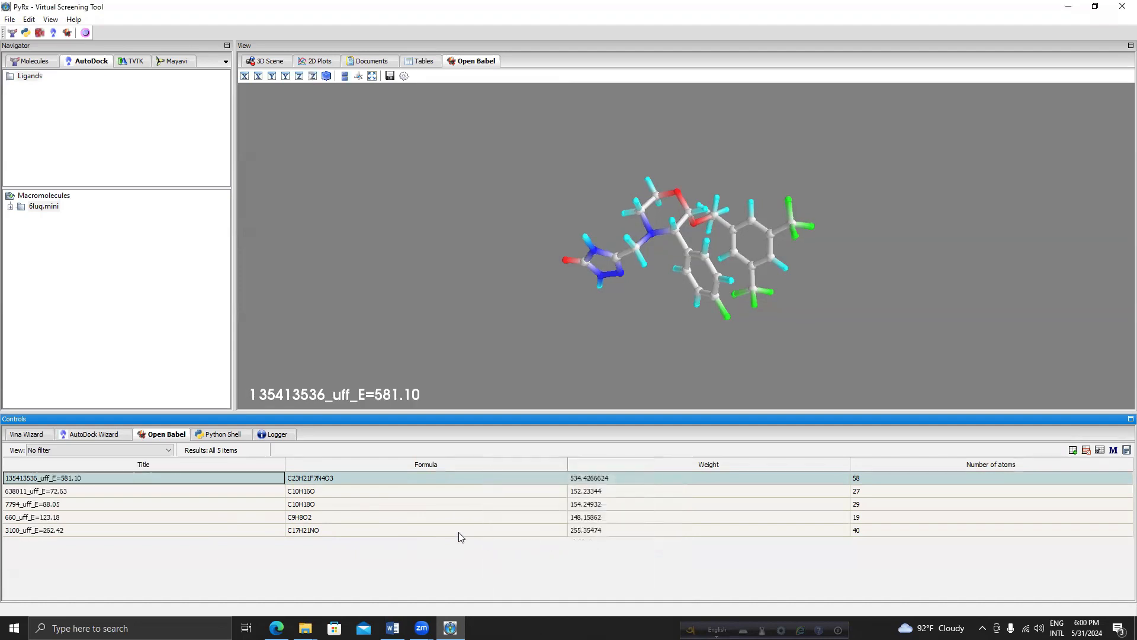
# - Convert all the minimized molecules in the Open Babel table to AutoDock ligands (pdbqt)
pyautogui.click(449, 490)
pyautogui.rightClick(449, 491)
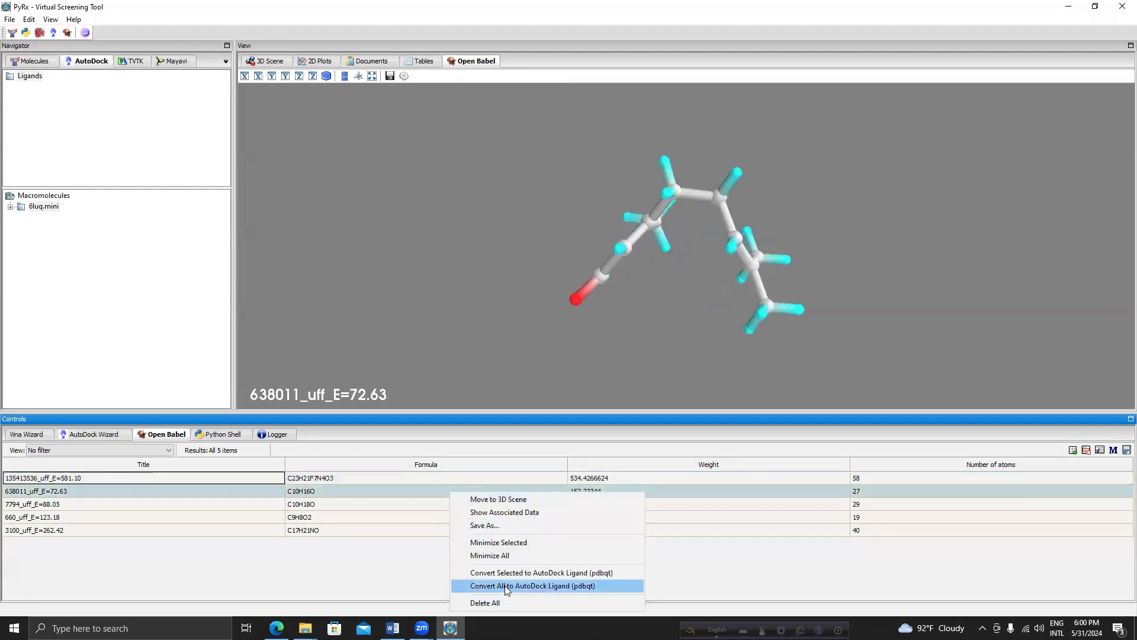
pyautogui.click(552, 586)
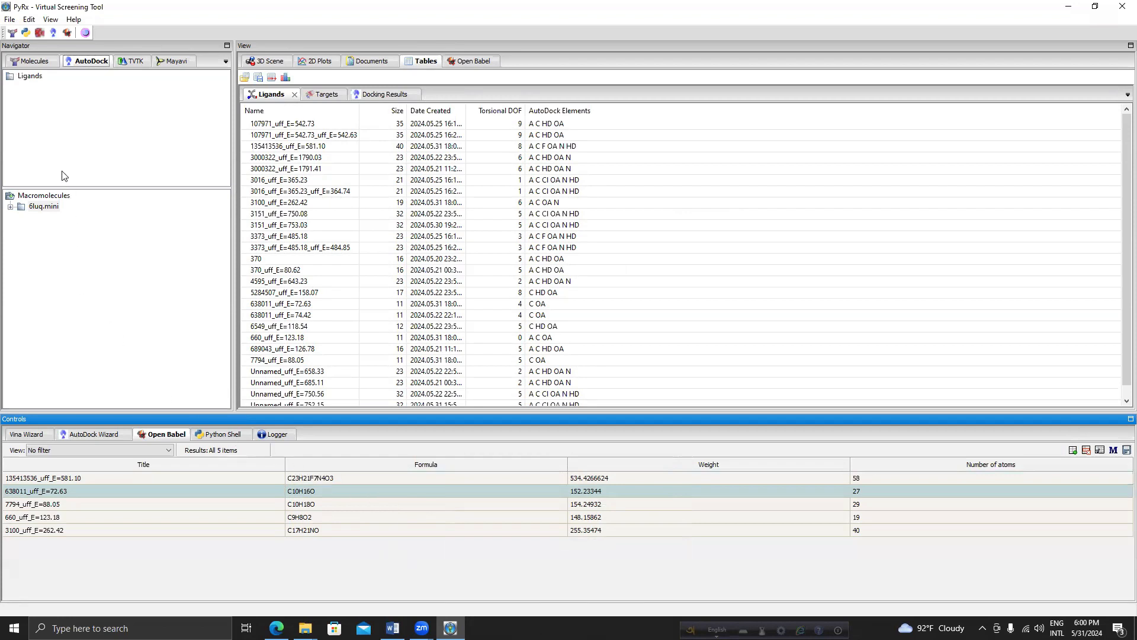
# - Expand the AutoDock ligands and select all five pdbqt ligands for docking
pyautogui.doubleClick(30, 76)
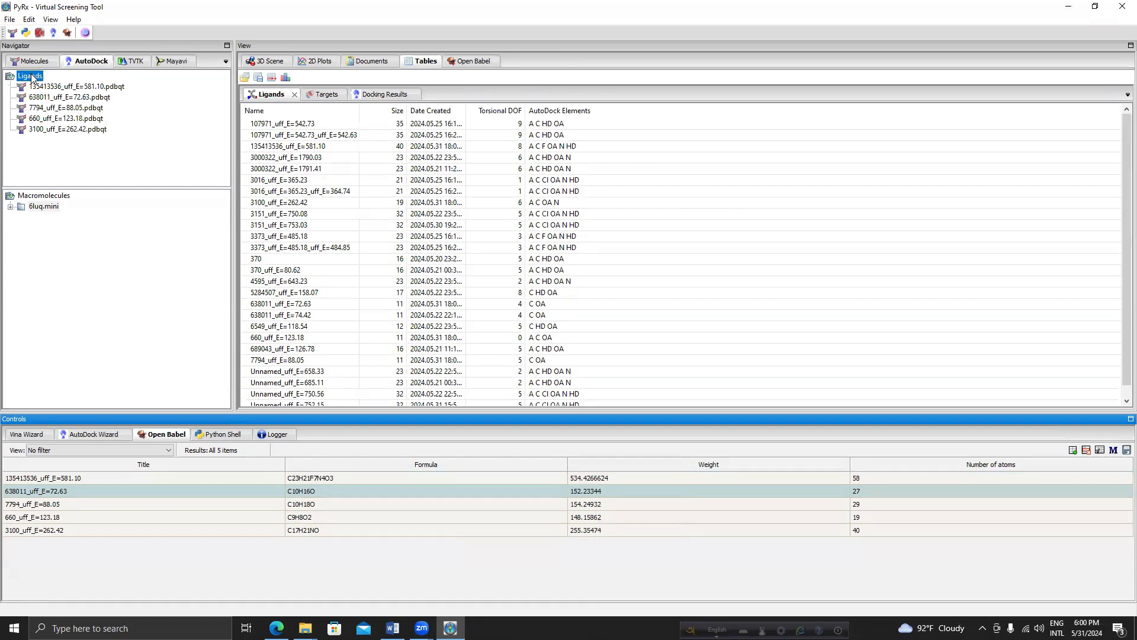
pyautogui.click(65, 87)
pyautogui.keyDown('ctrl'); pyautogui.click(66, 97); pyautogui.keyUp('ctrl')
pyautogui.keyDown('ctrl'); pyautogui.click(67, 107); pyautogui.keyUp('ctrl')
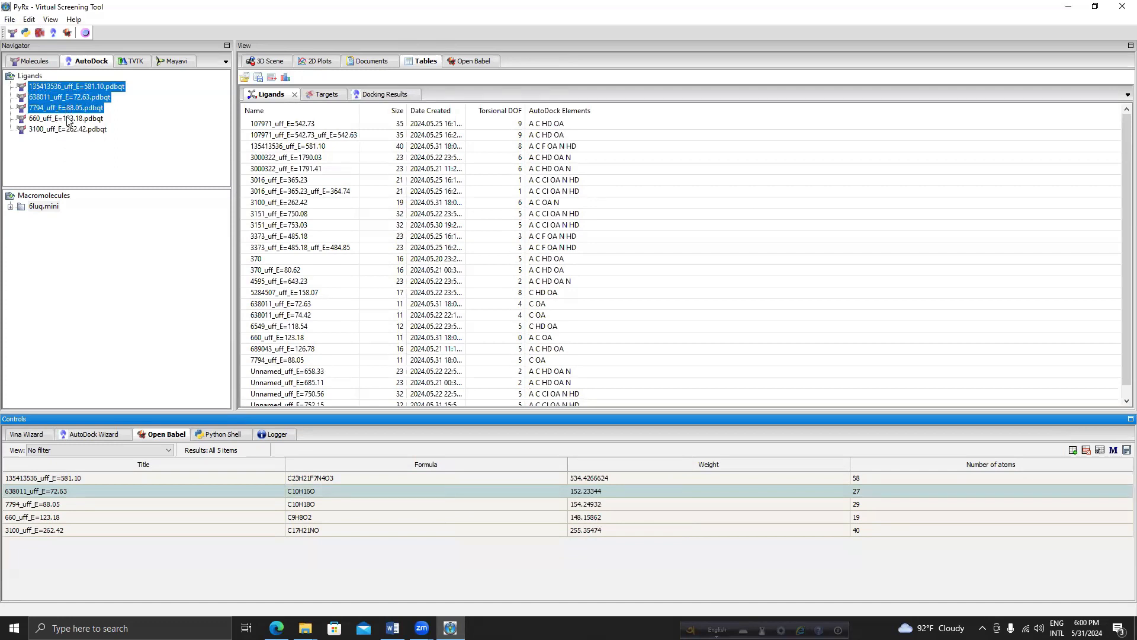
pyautogui.keyDown('ctrl'); pyautogui.click(66, 119); pyautogui.keyUp('ctrl')
pyautogui.keyDown('ctrl'); pyautogui.click(66, 129); pyautogui.keyUp('ctrl')
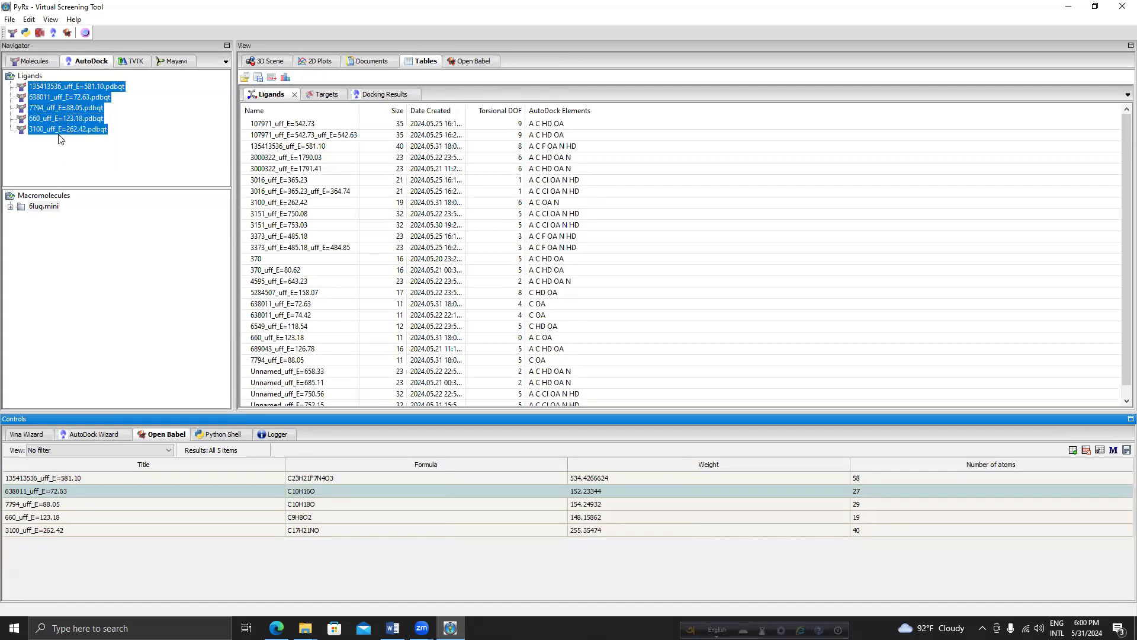
# - Select the macromolecule 6luq.mini.pdbqt and advance the local Vina Wizard to its Run Vina stage
pyautogui.doubleClick(51, 207)
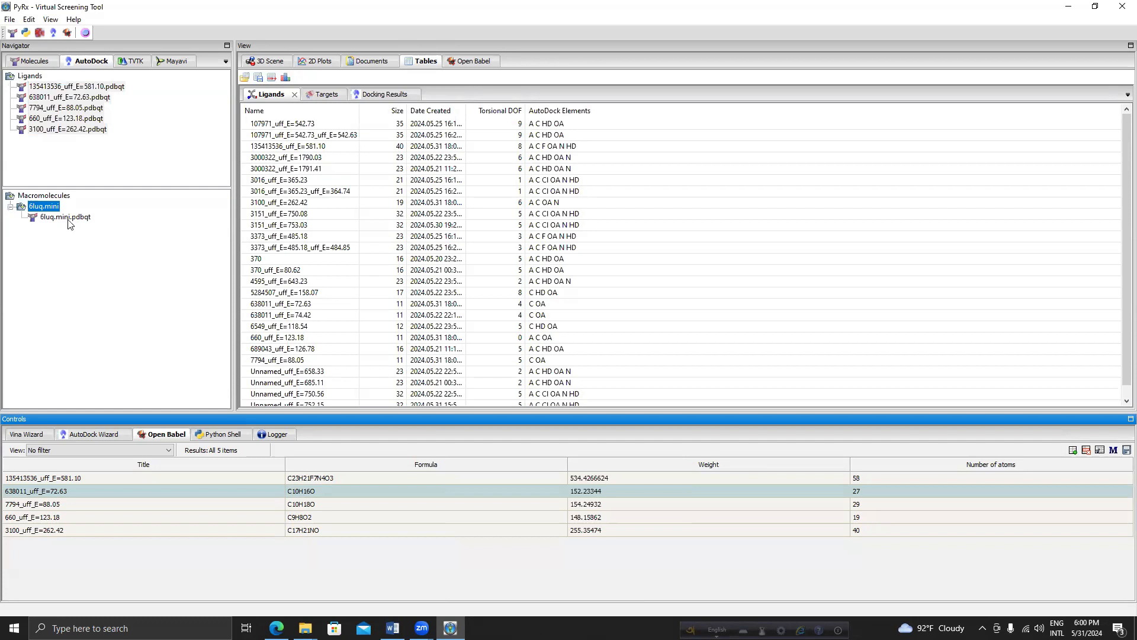
pyautogui.click(69, 217)
pyautogui.click(37, 434)
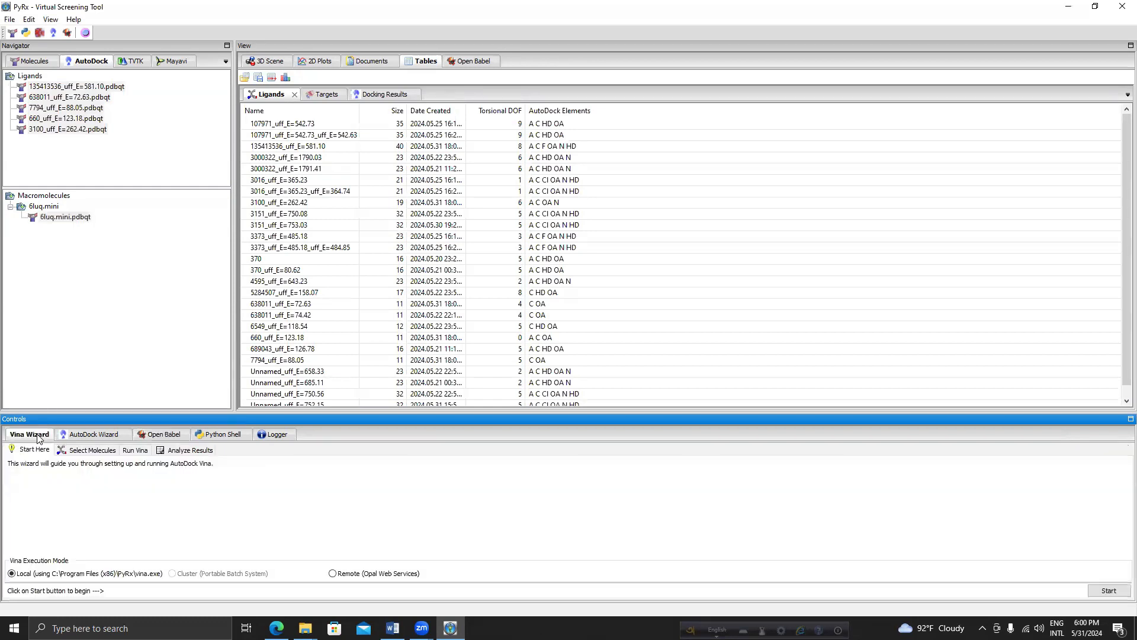
pyautogui.click(1107, 591)
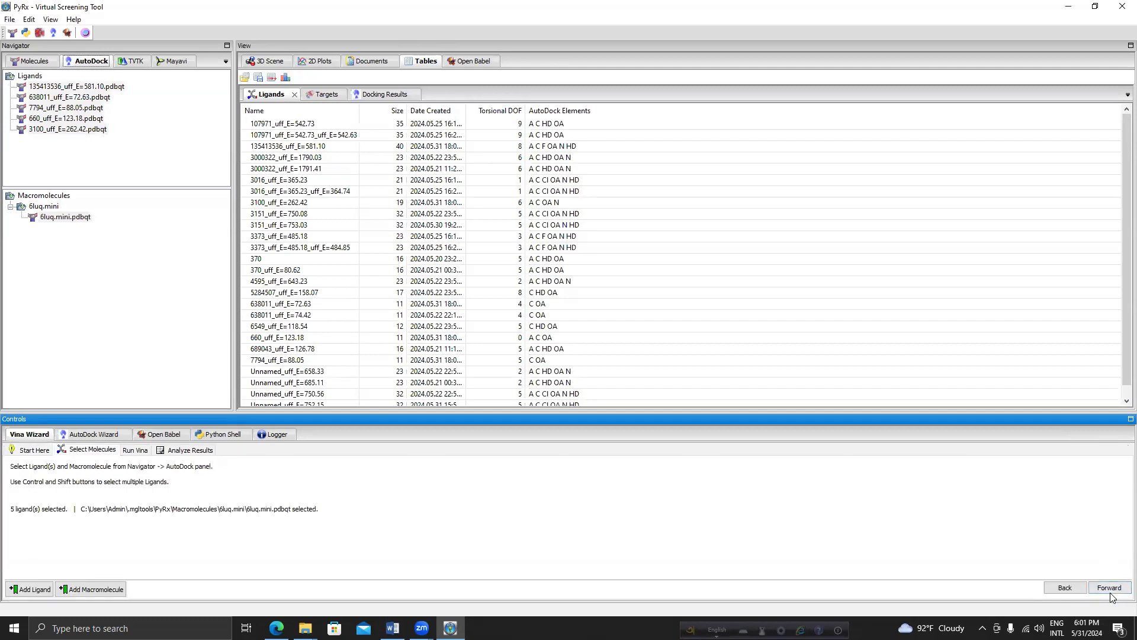
pyautogui.click(1109, 589)
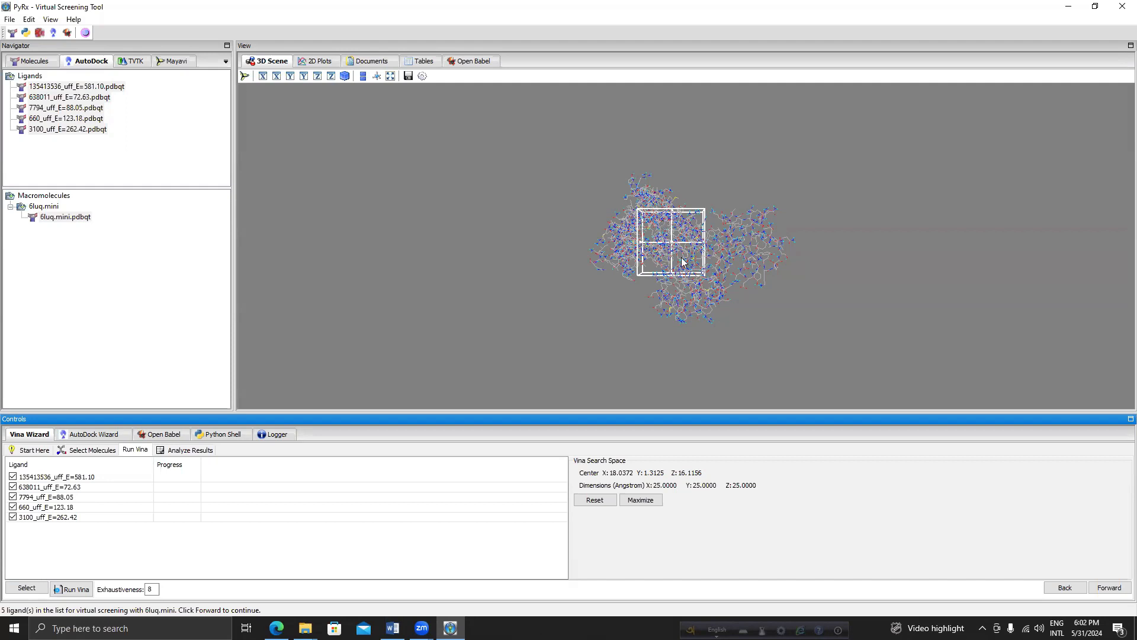
# - Try restricting the Vina search box to one lobe of the protein, about 30.5 × 38.7 × 25 Å
pyautogui.moveTo(701, 239); pyautogui.dragTo(721, 245)
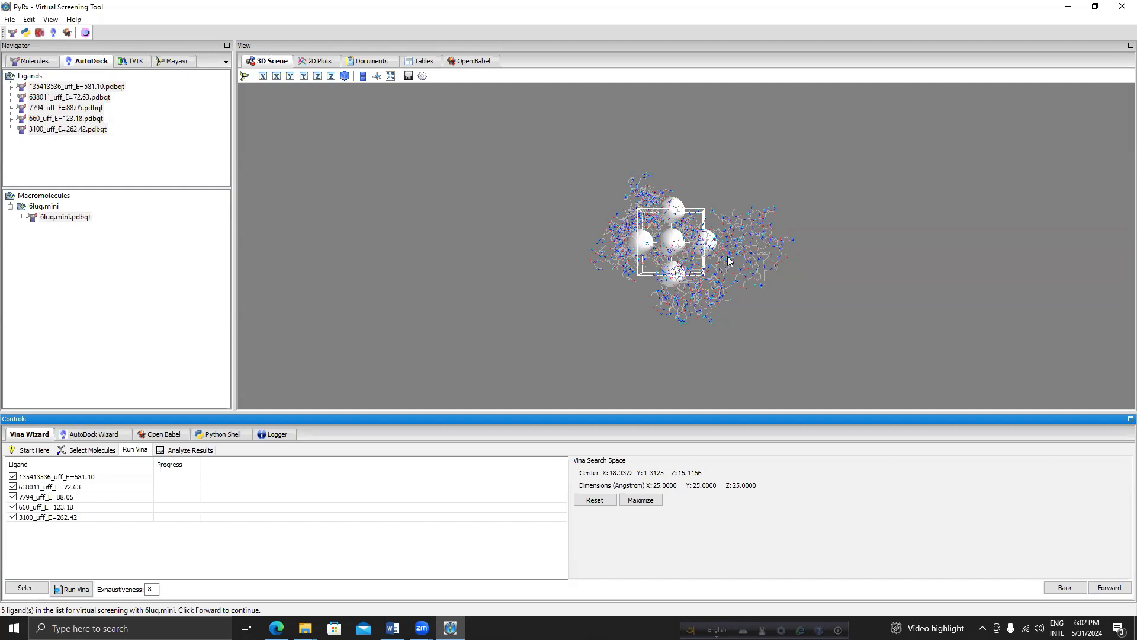
pyautogui.moveTo(709, 242); pyautogui.dragTo(793, 250)
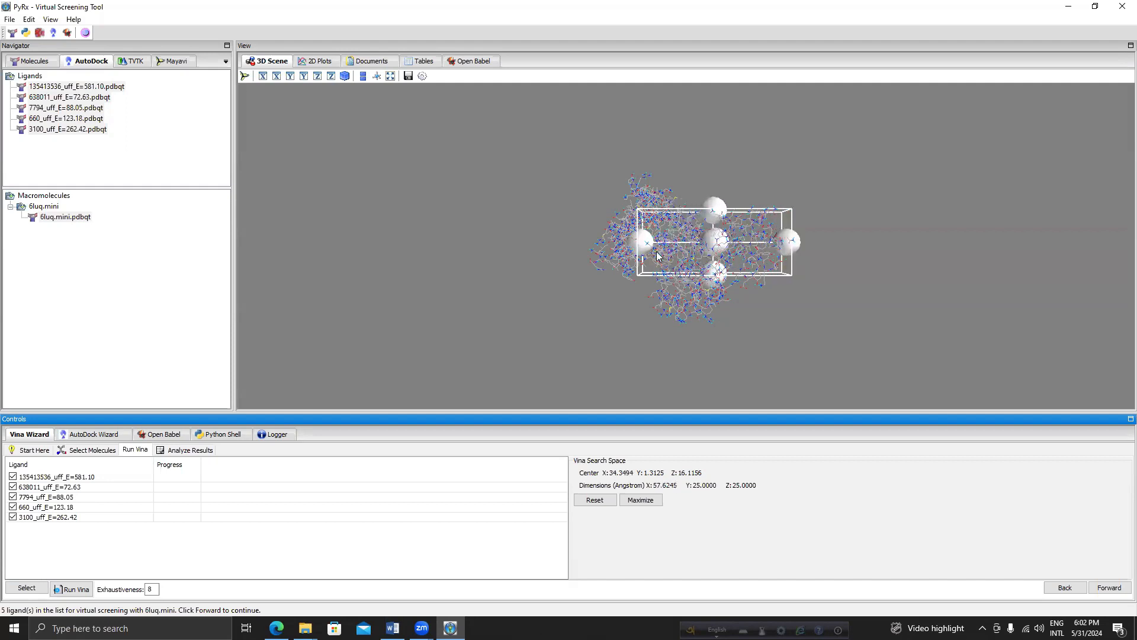
pyautogui.moveTo(645, 242); pyautogui.dragTo(711, 243)
pyautogui.moveTo(745, 283); pyautogui.dragTo(747, 299)
pyautogui.moveTo(748, 209); pyautogui.dragTo(746, 193)
pyautogui.moveTo(705, 248); pyautogui.dragTo(599, 244)
pyautogui.click(708, 247)
pyautogui.moveTo(792, 247); pyautogui.dragTo(676, 245)
pyautogui.moveTo(635, 299); pyautogui.dragTo(639, 285)
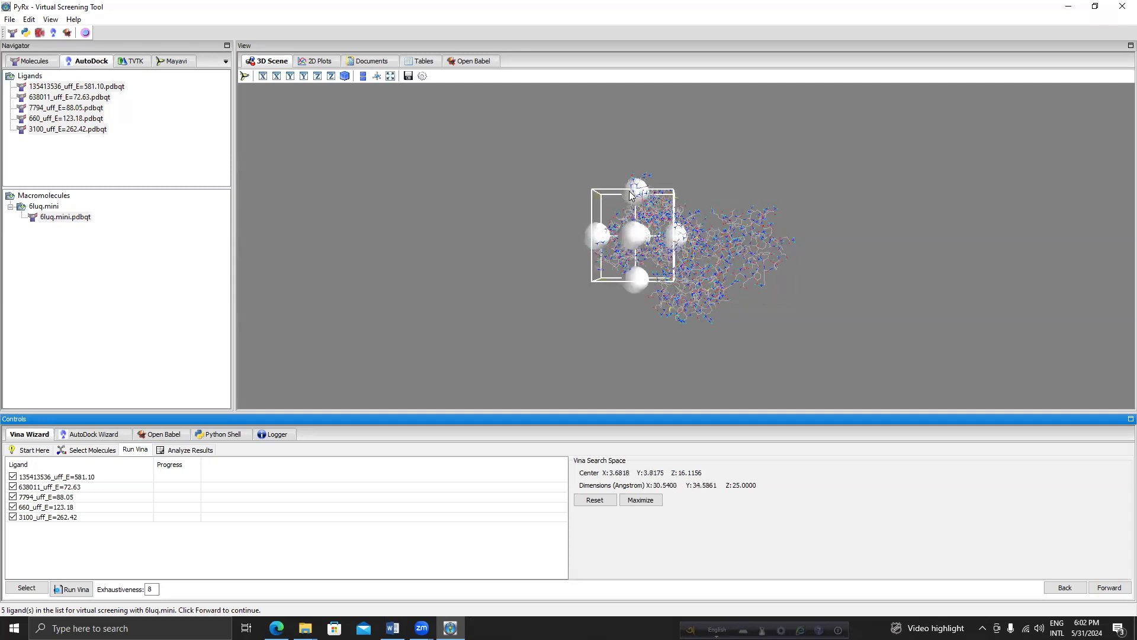
pyautogui.moveTo(635, 191); pyautogui.dragTo(635, 178)
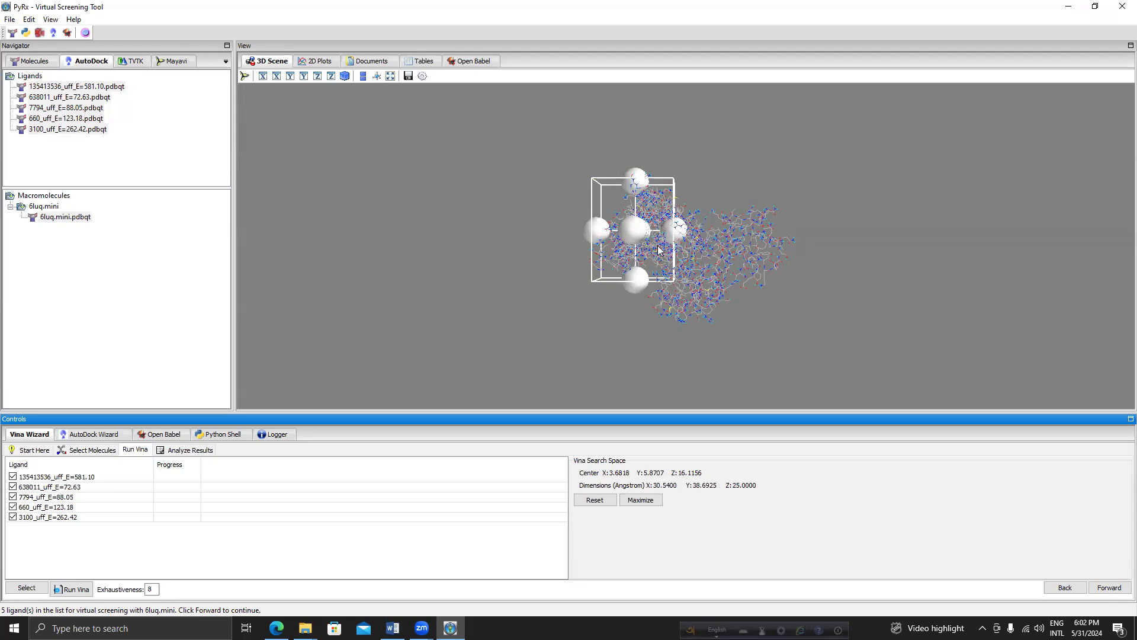
# - Maximize the Vina search space, extend it to about 82.2 × 62.4 × 83.4 Å around the whole protein, and run the docking
pyautogui.click(644, 502)
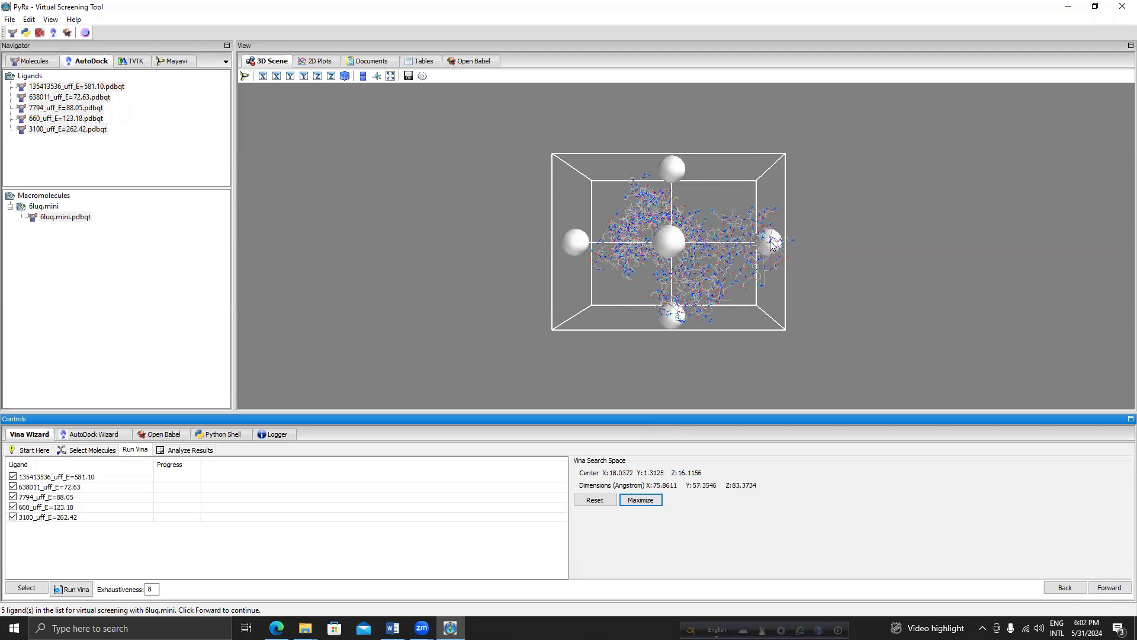
pyautogui.moveTo(770, 241); pyautogui.dragTo(786, 241)
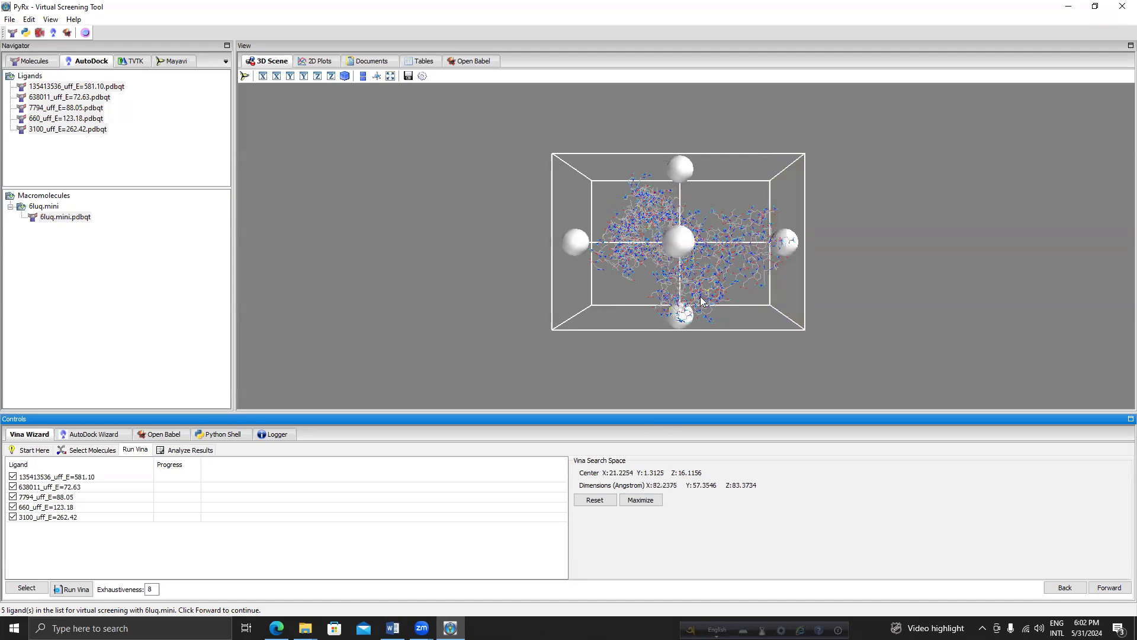
pyautogui.moveTo(680, 317); pyautogui.dragTo(681, 330)
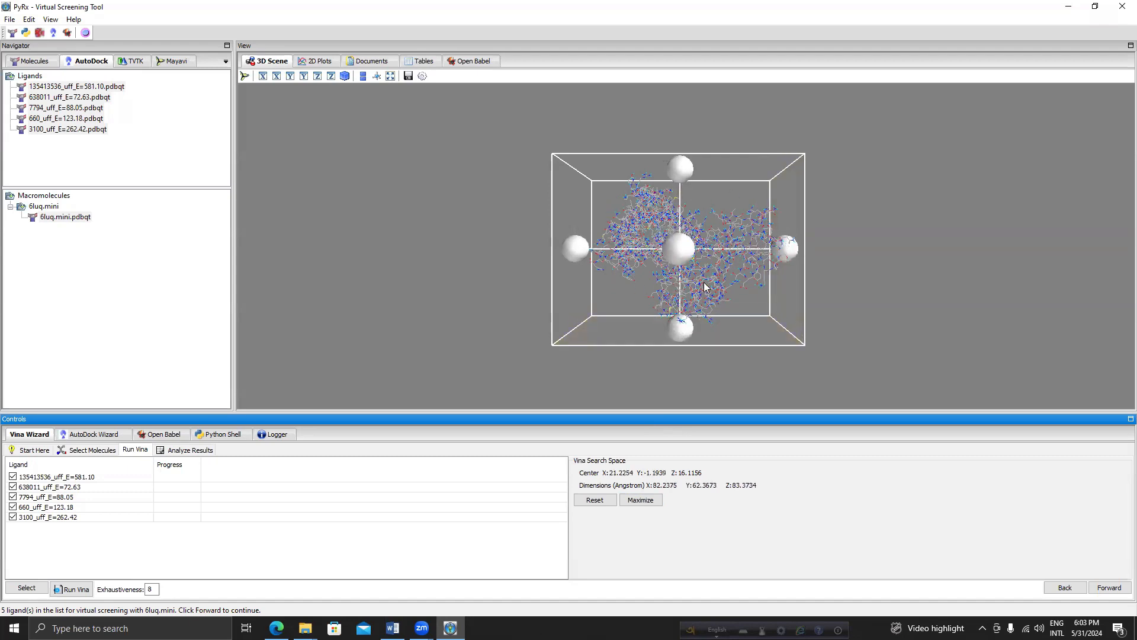
pyautogui.click(1110, 588)
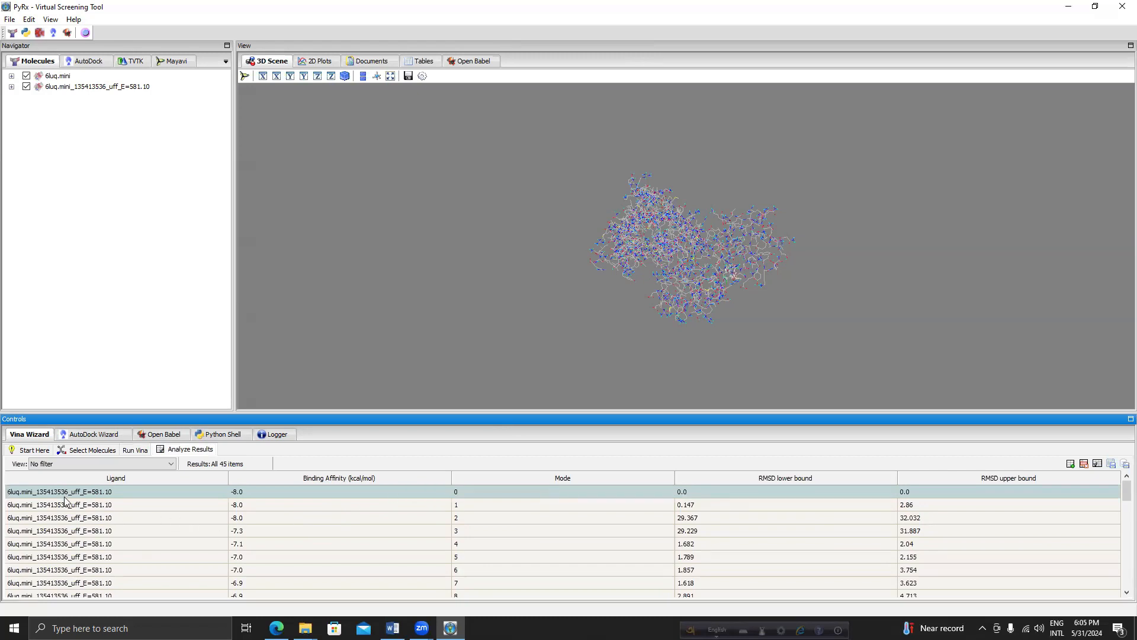
# - Examine the docking results table, comparing each ligand's binding affinity and RMSD values across its modes
pyautogui.scroll(-2, 65, 515)
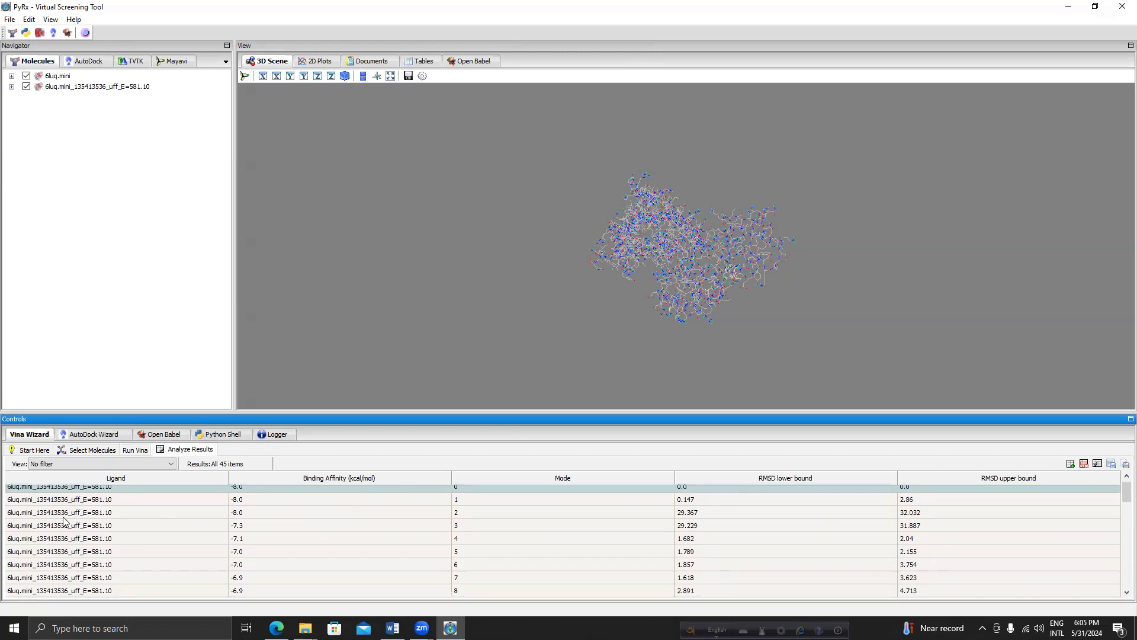
pyautogui.scroll(2, 66, 542)
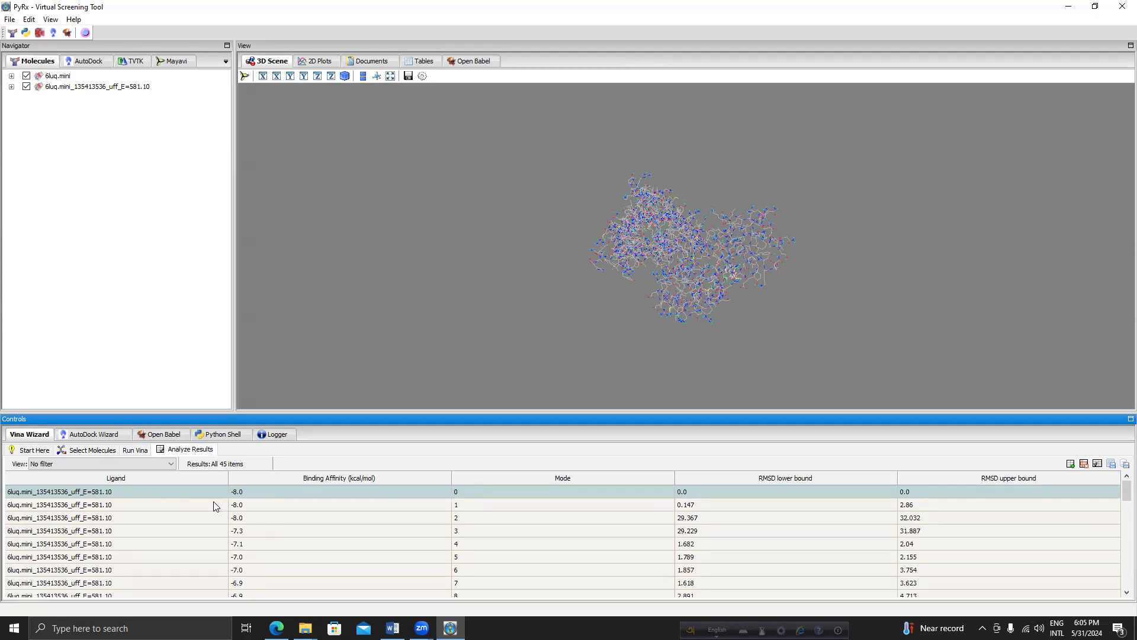
pyautogui.scroll(-1, 127, 530)
pyautogui.scroll(-2, 128, 533)
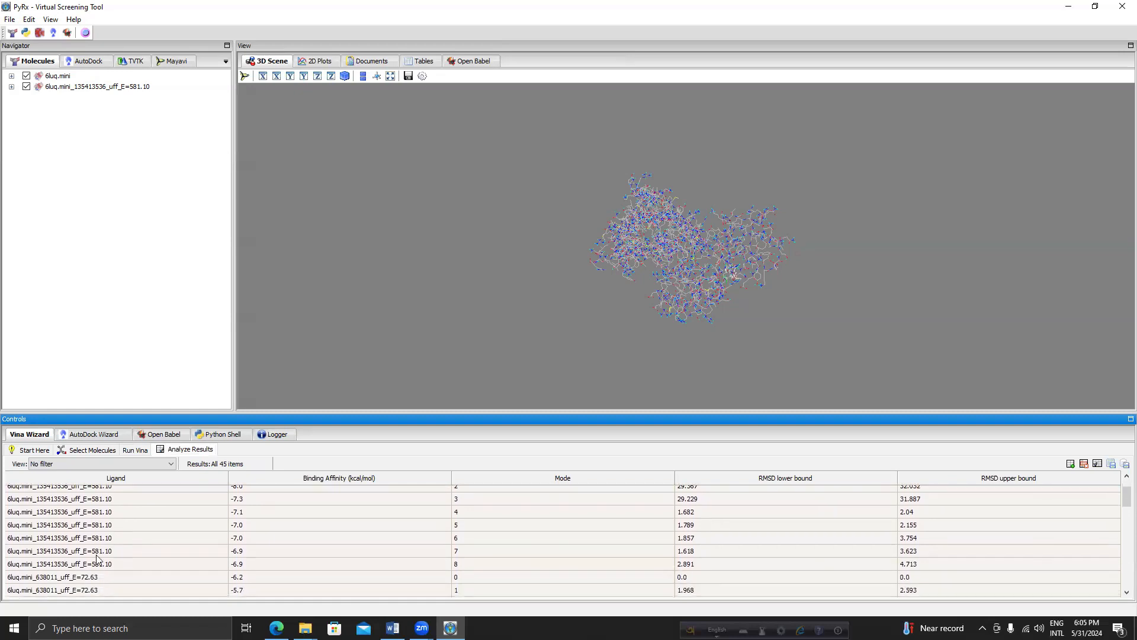
pyautogui.scroll(-1, 51, 580)
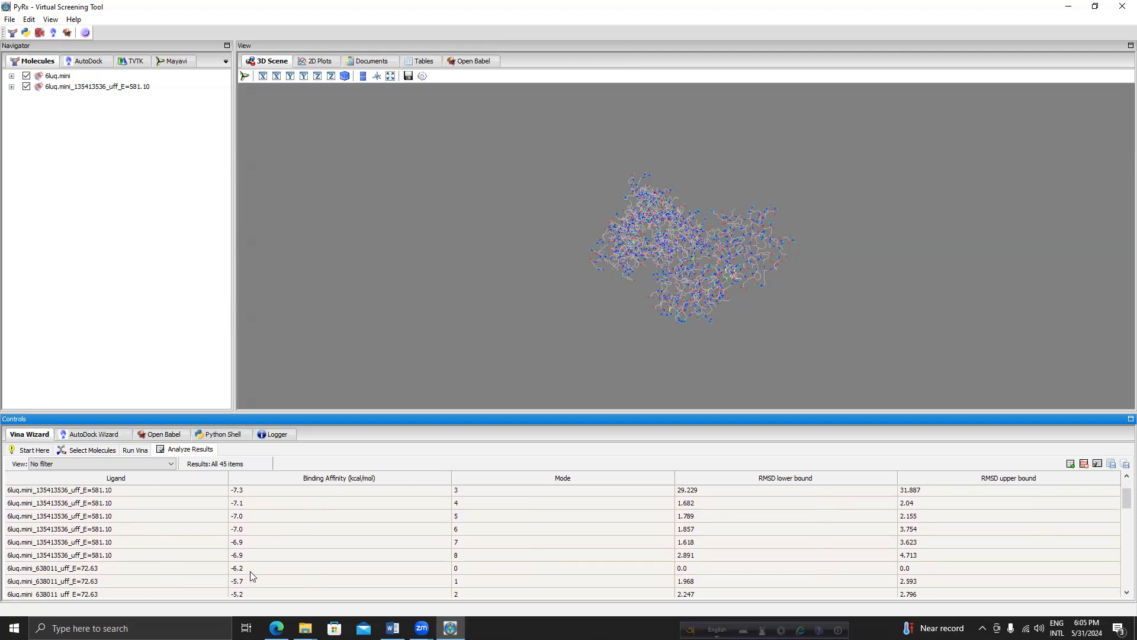
pyautogui.scroll(-2, 203, 575)
pyautogui.scroll(-4, 125, 564)
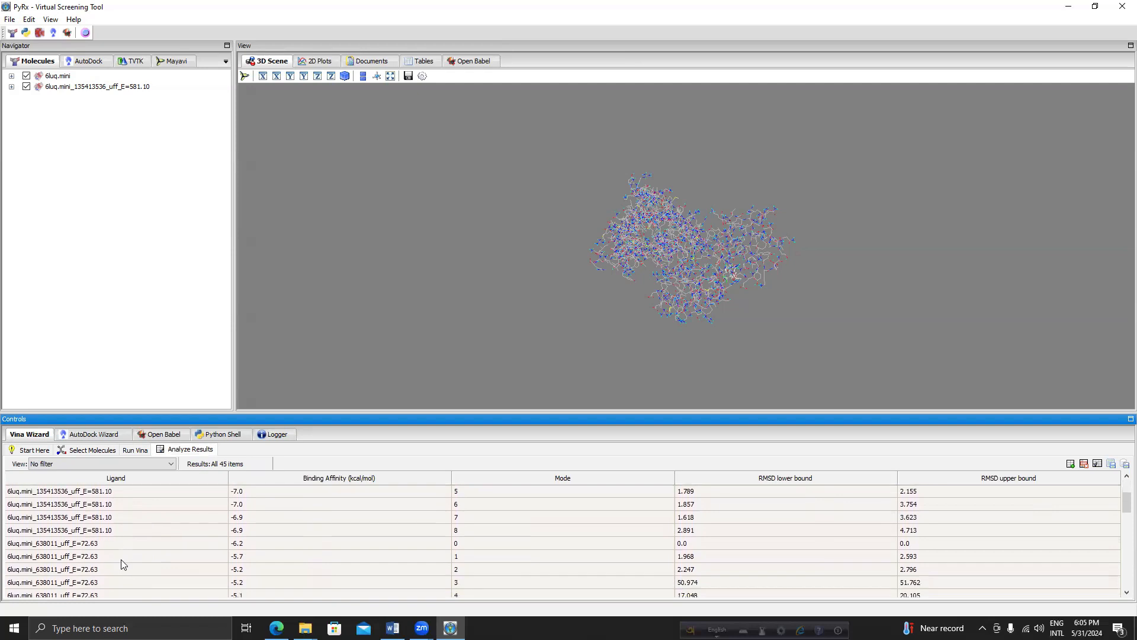
pyautogui.scroll(-4, 121, 567)
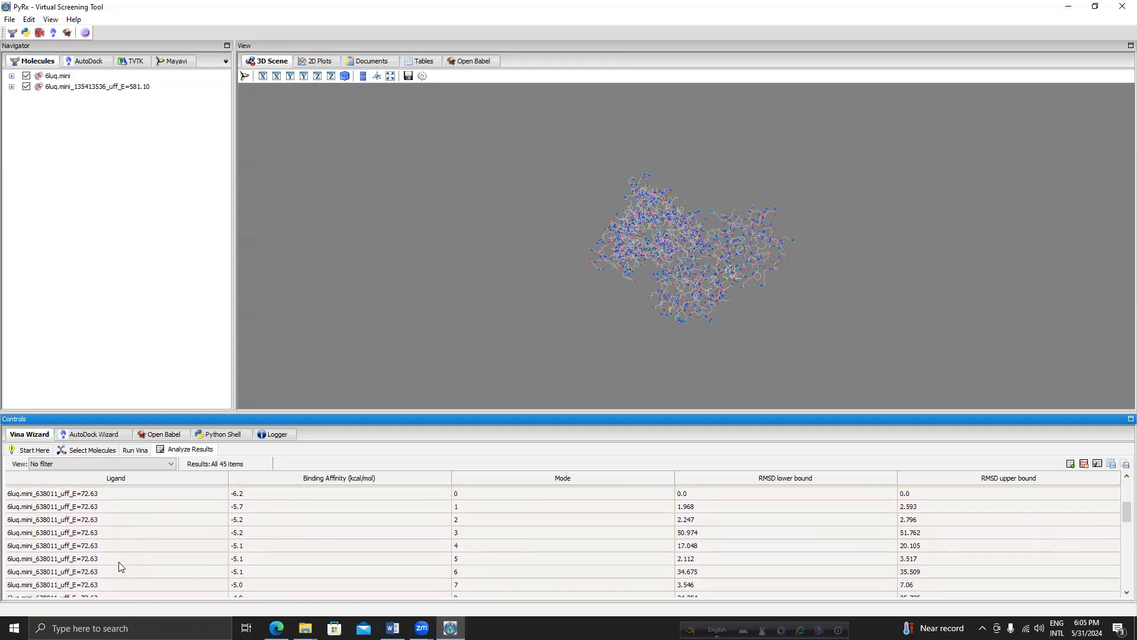
pyautogui.scroll(-2, 121, 567)
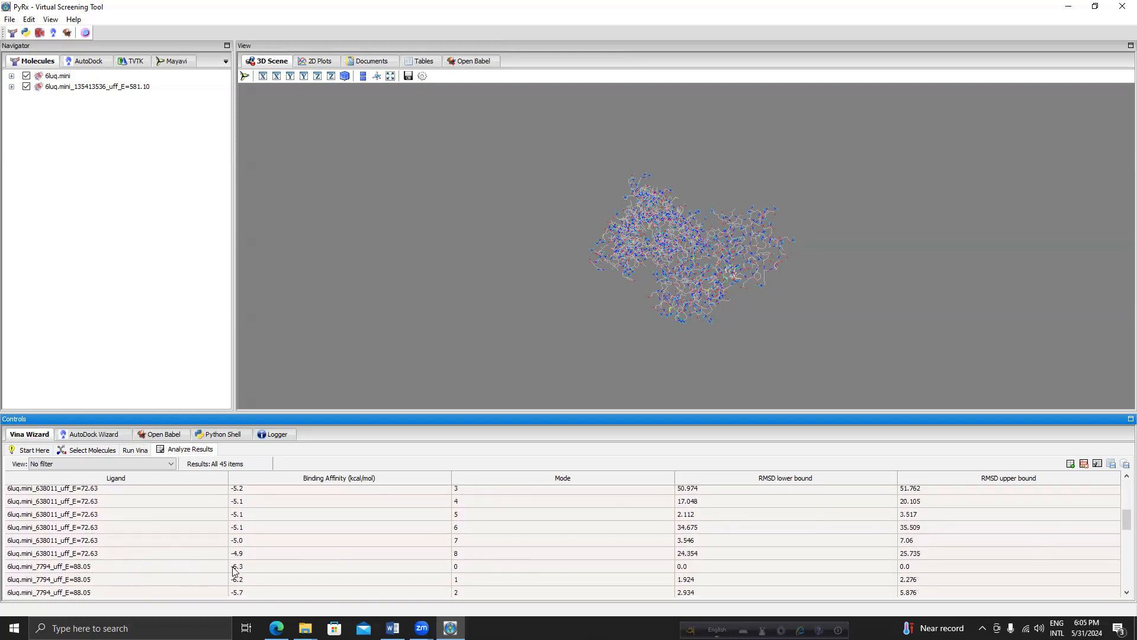
pyautogui.scroll(-5, 219, 567)
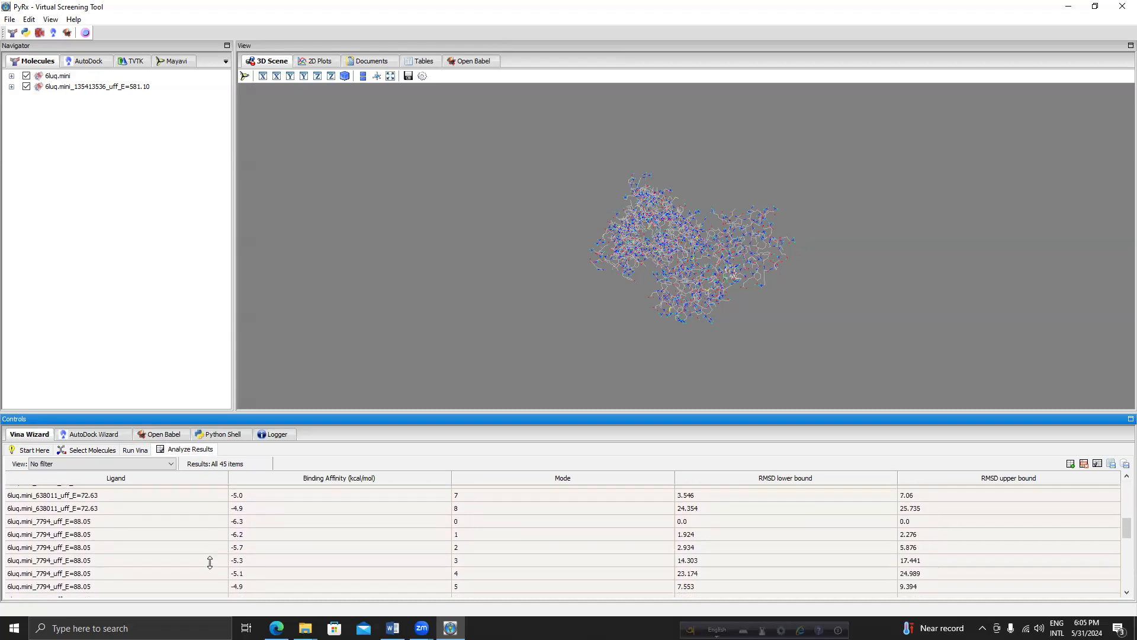
pyautogui.scroll(-2, 226, 566)
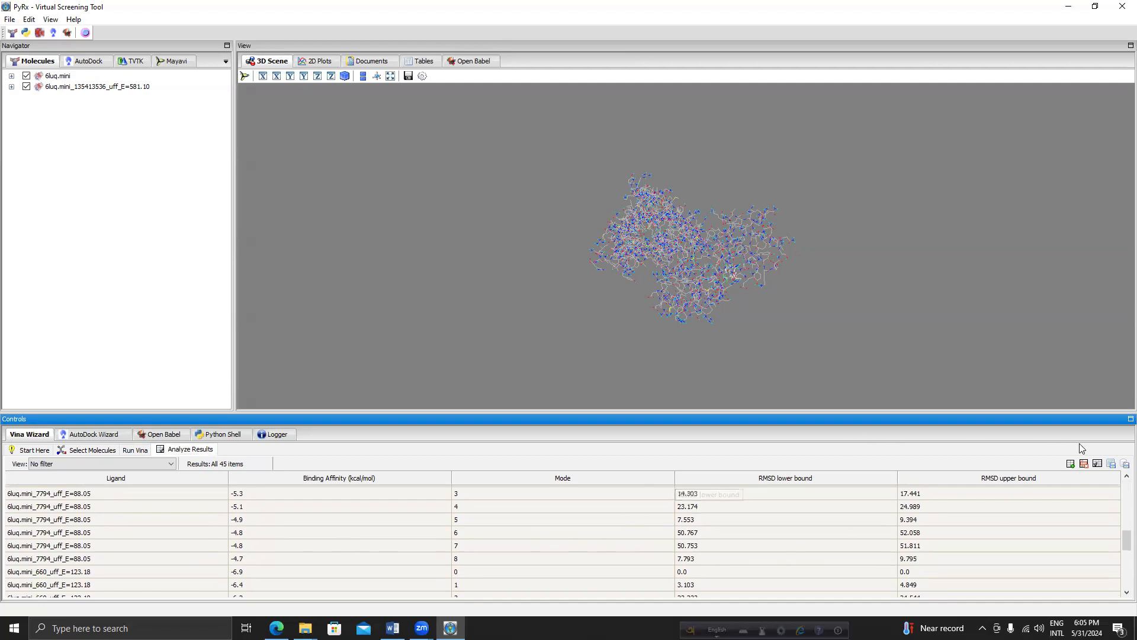
# - Save the docking results table as the CSV file "DOM vs all ligand" in the Desktop folder BLRC in silico
pyautogui.click(1112, 464)
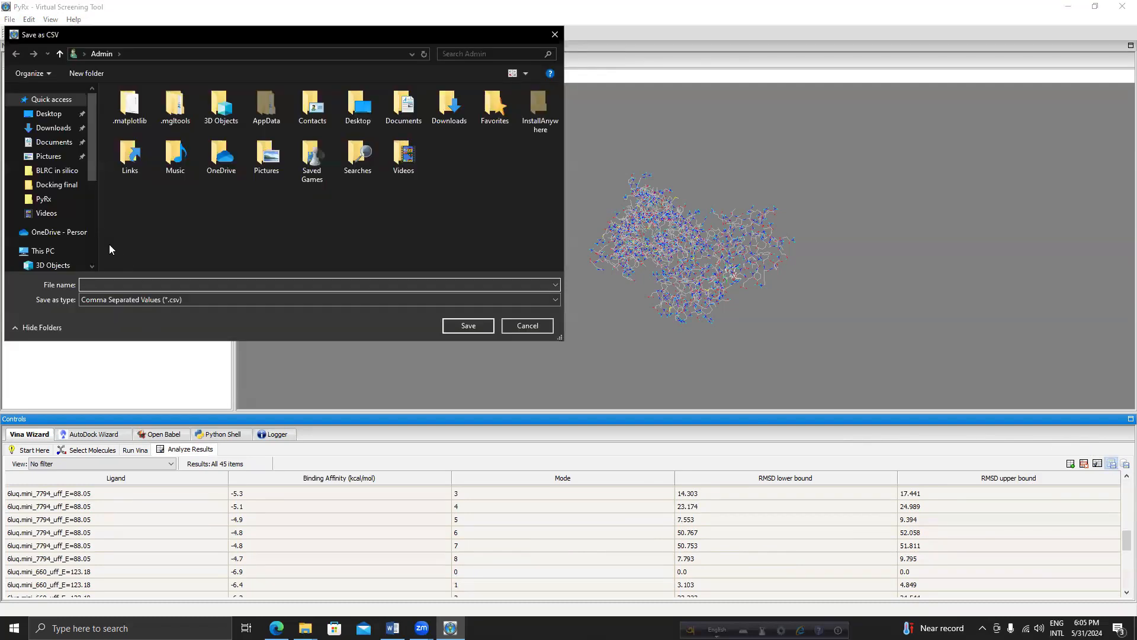
pyautogui.click(89, 287)
pyautogui.write('D')
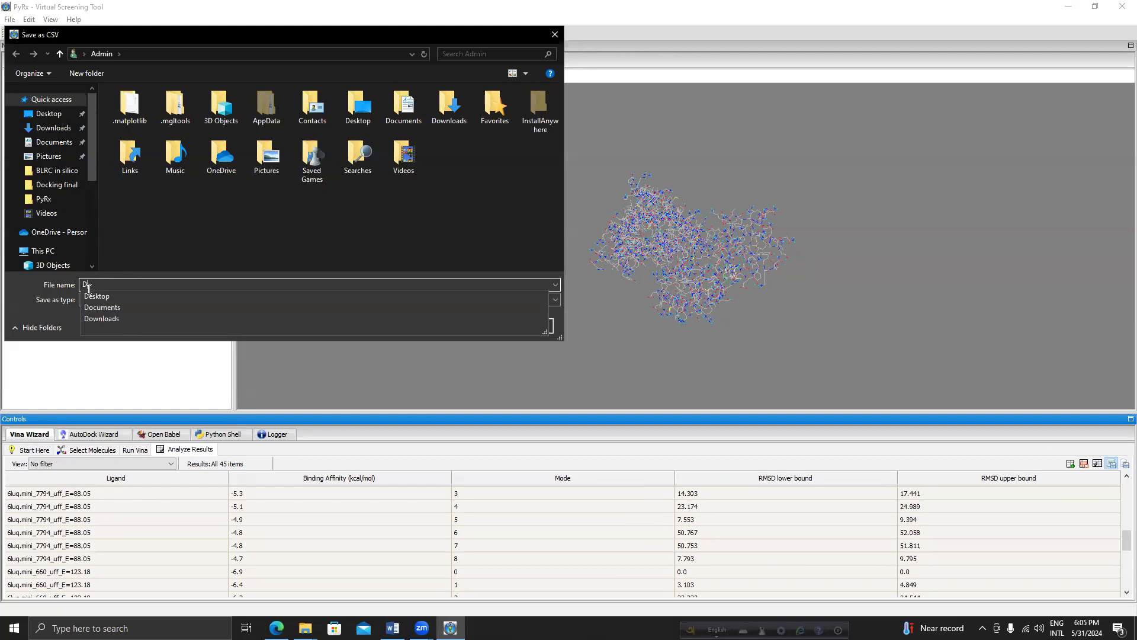
pyautogui.write('o')
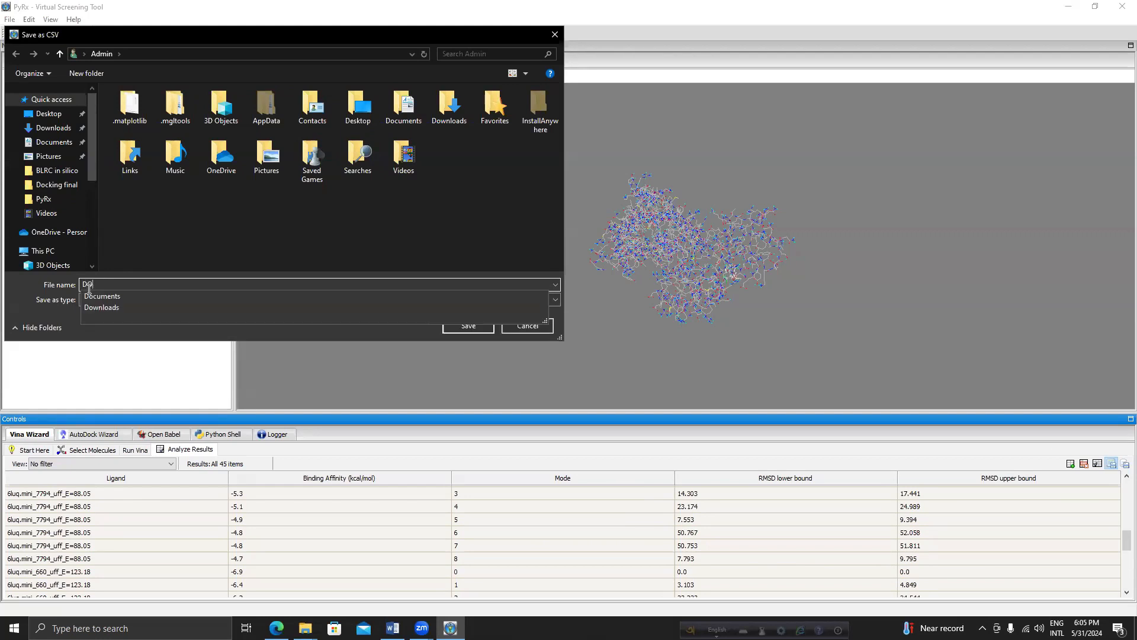
pyautogui.write('M vs')
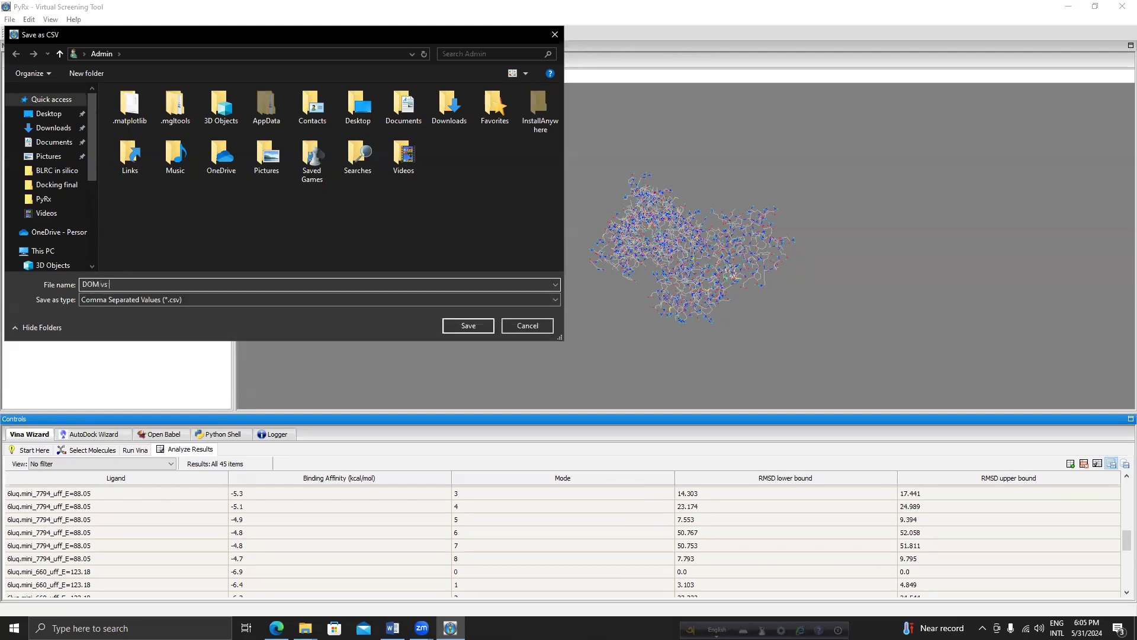
pyautogui.write(' all ligand')
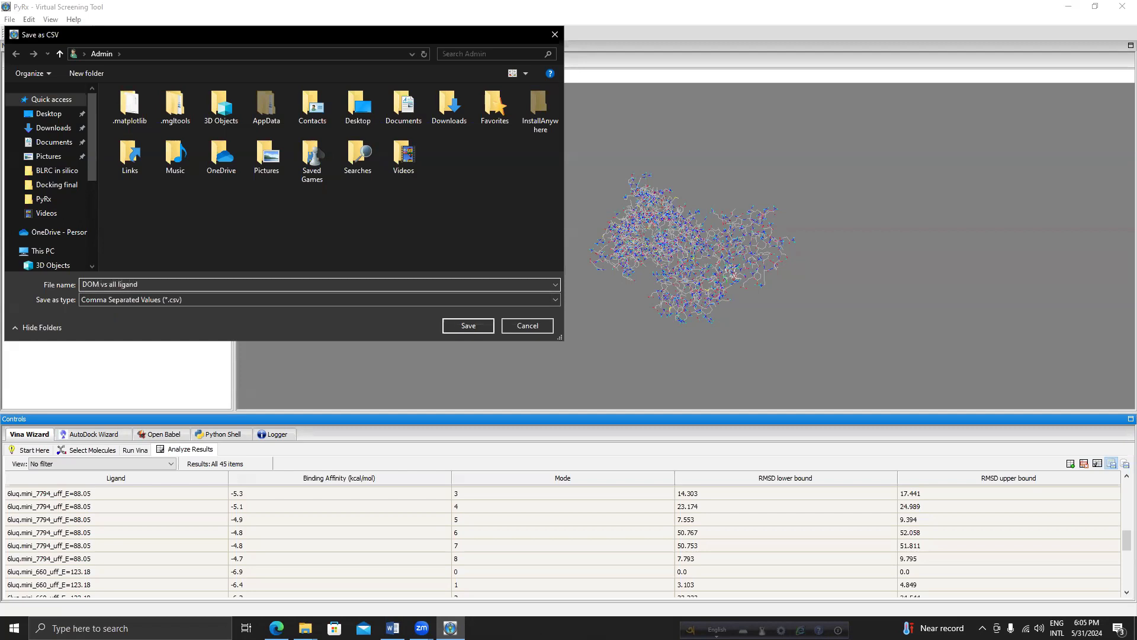
pyautogui.click(56, 113)
pyautogui.doubleClick(146, 126)
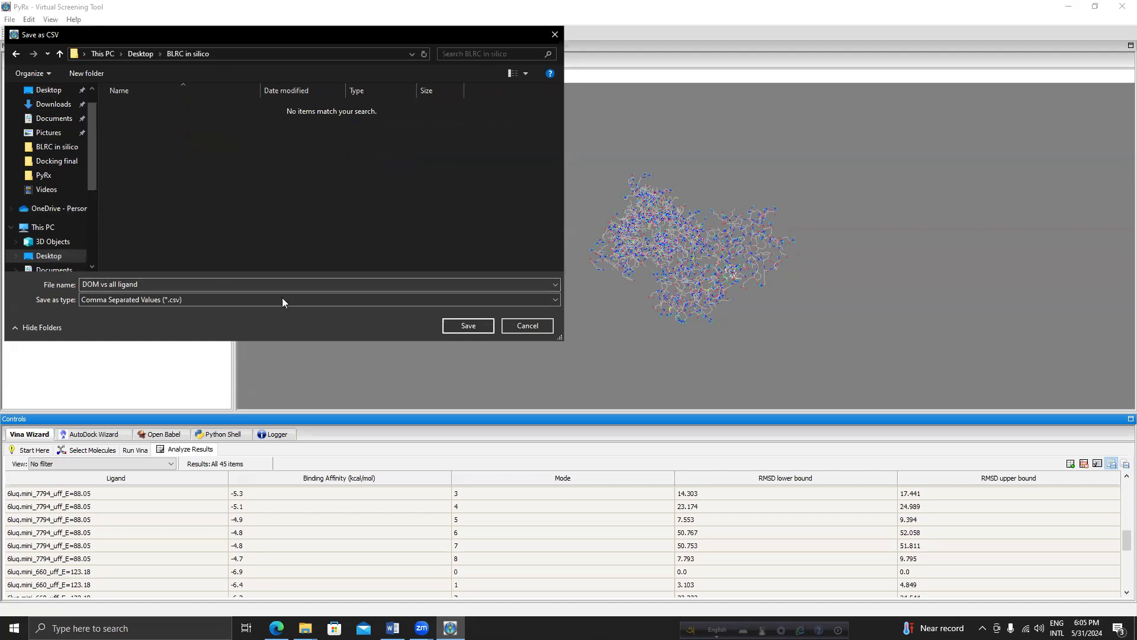
pyautogui.click(468, 325)
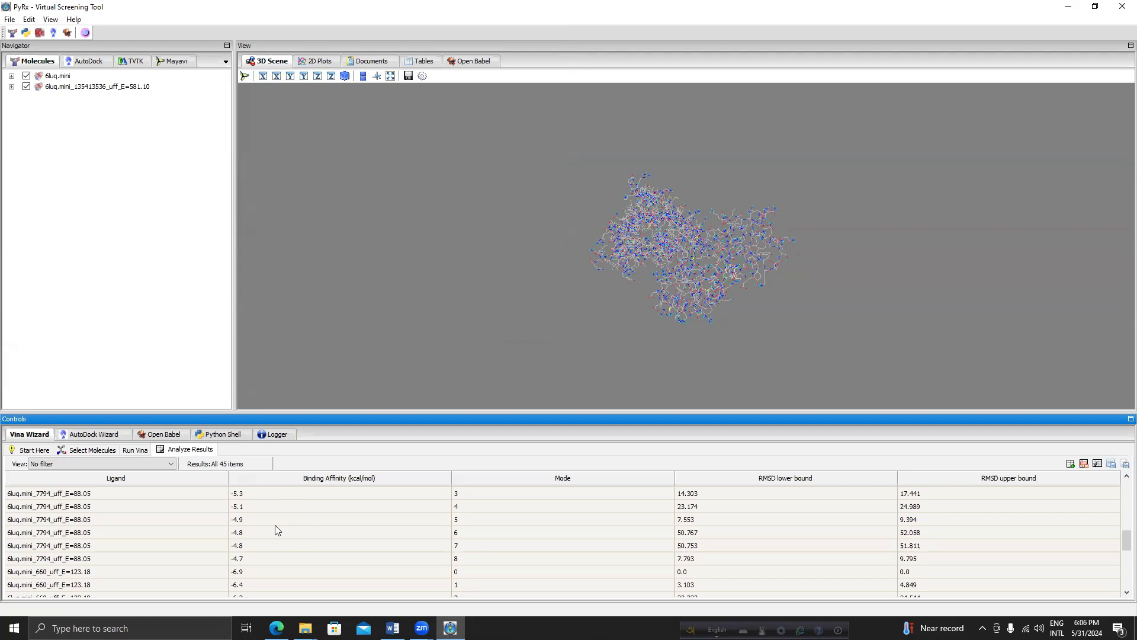
# - Export the AutoDock workspace data as PyRx_AutoDock4.tar.gz to the Desktop folder BLRC in silico
pyautogui.scroll(1, 278, 530)
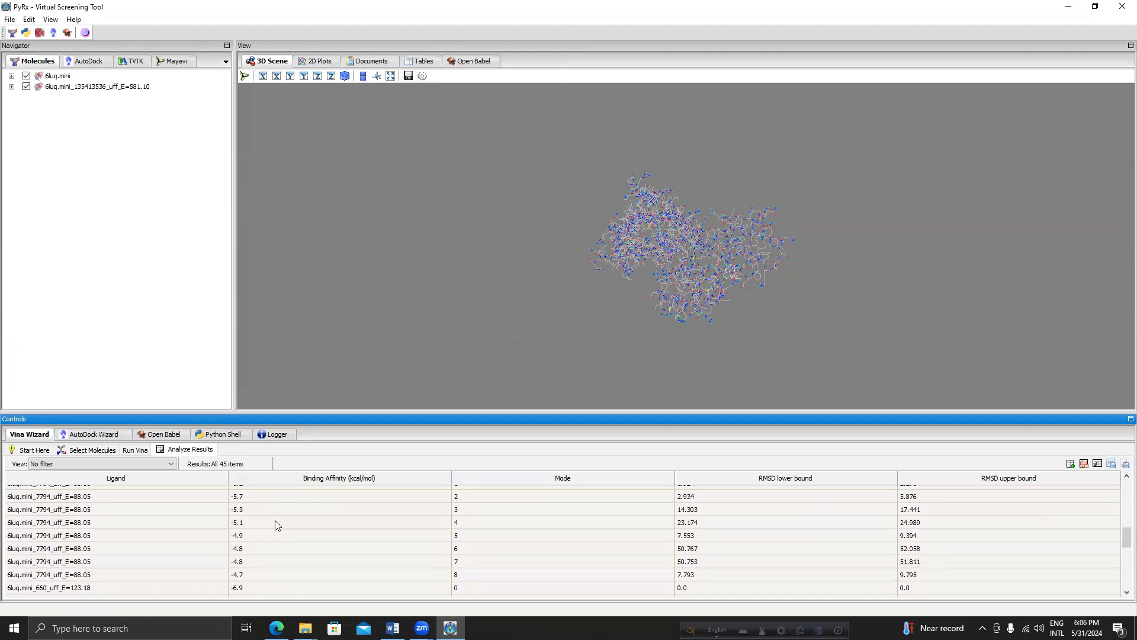
pyautogui.click(9, 21)
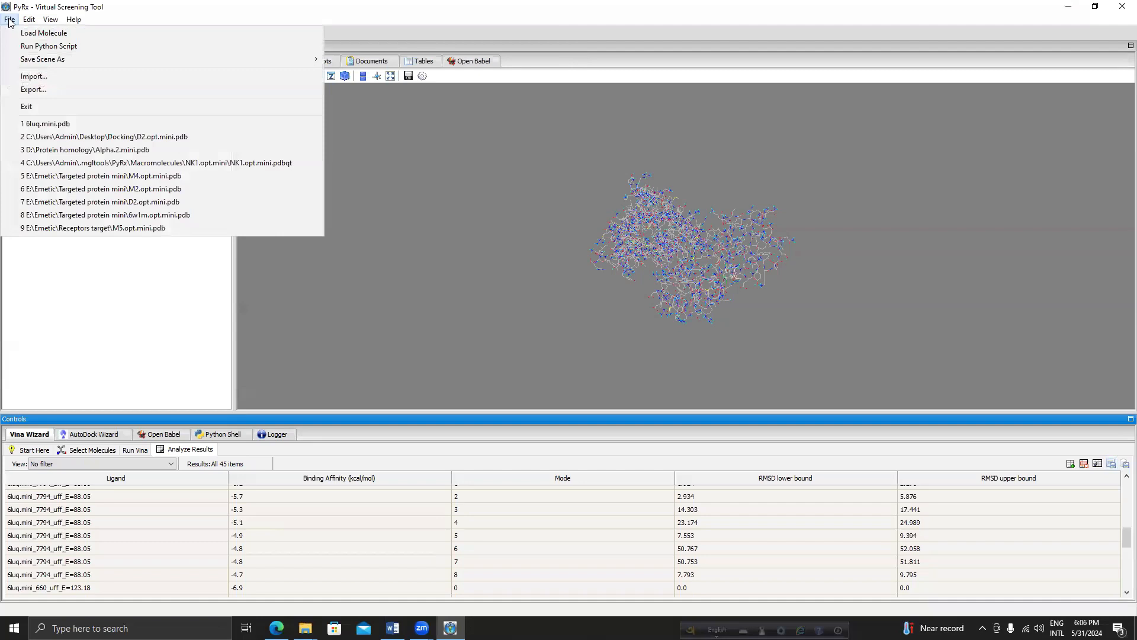
pyautogui.click(35, 90)
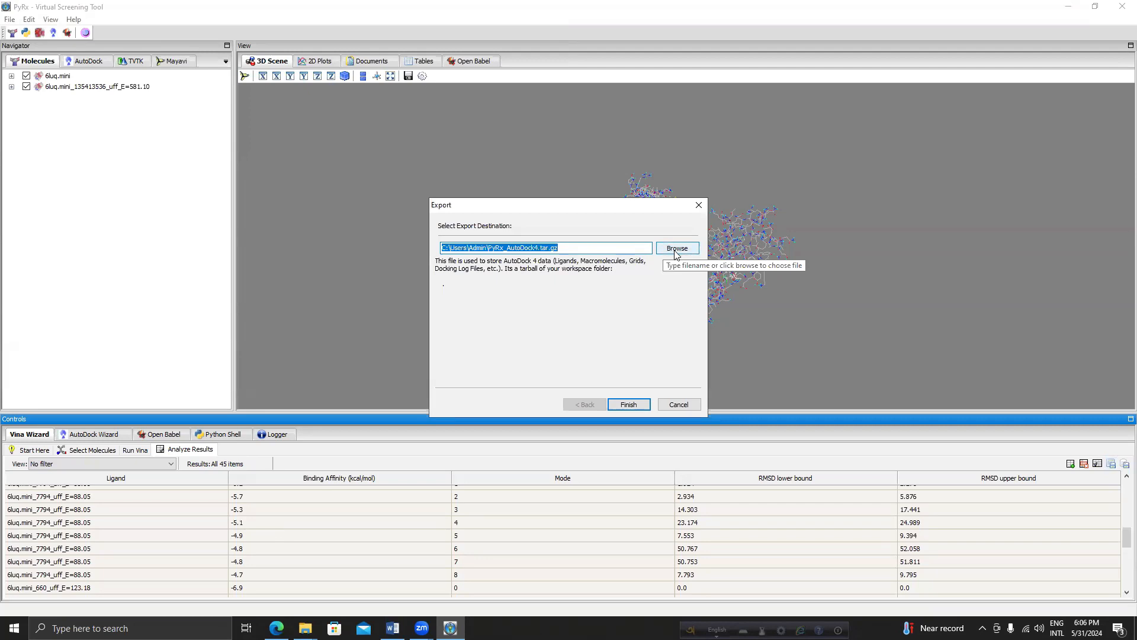
pyautogui.click(676, 251)
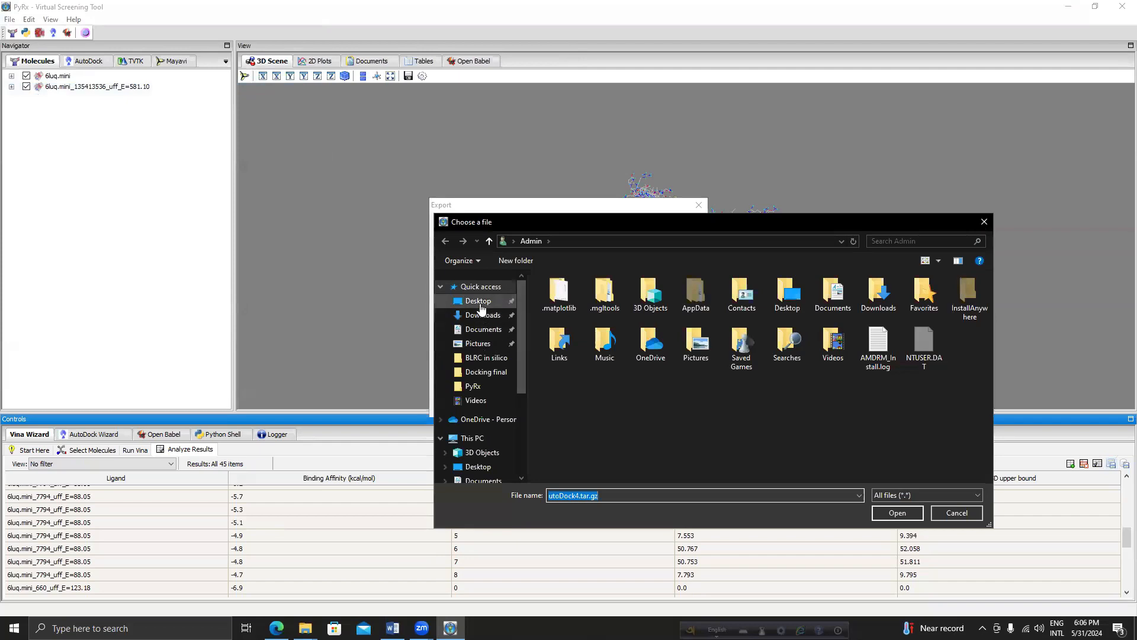
pyautogui.click(480, 303)
pyautogui.doubleClick(567, 312)
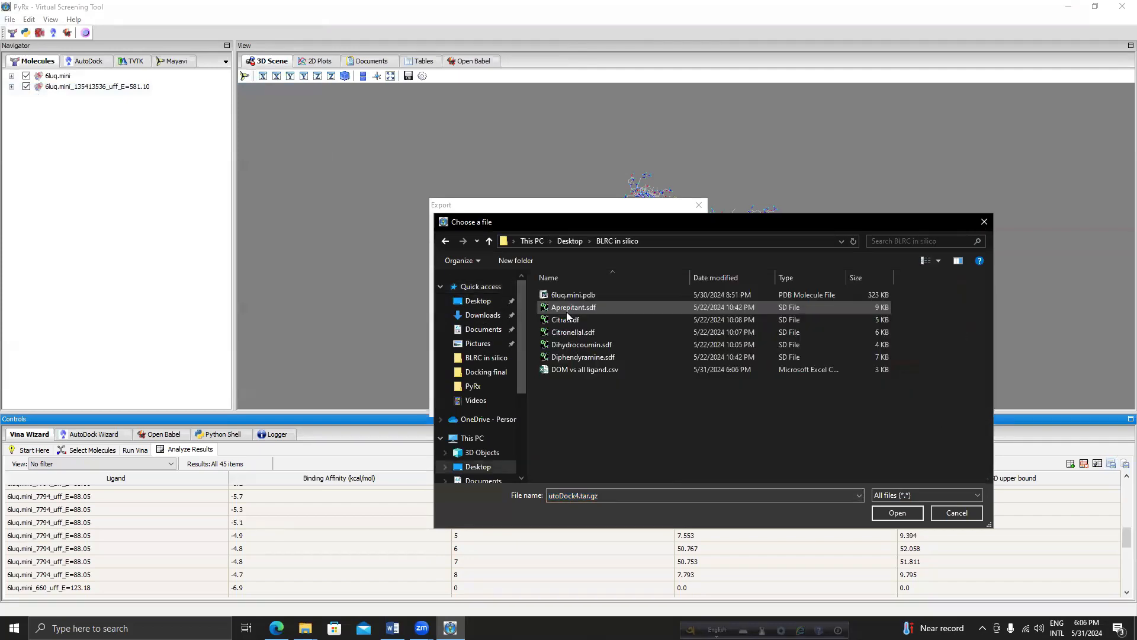
pyautogui.click(895, 512)
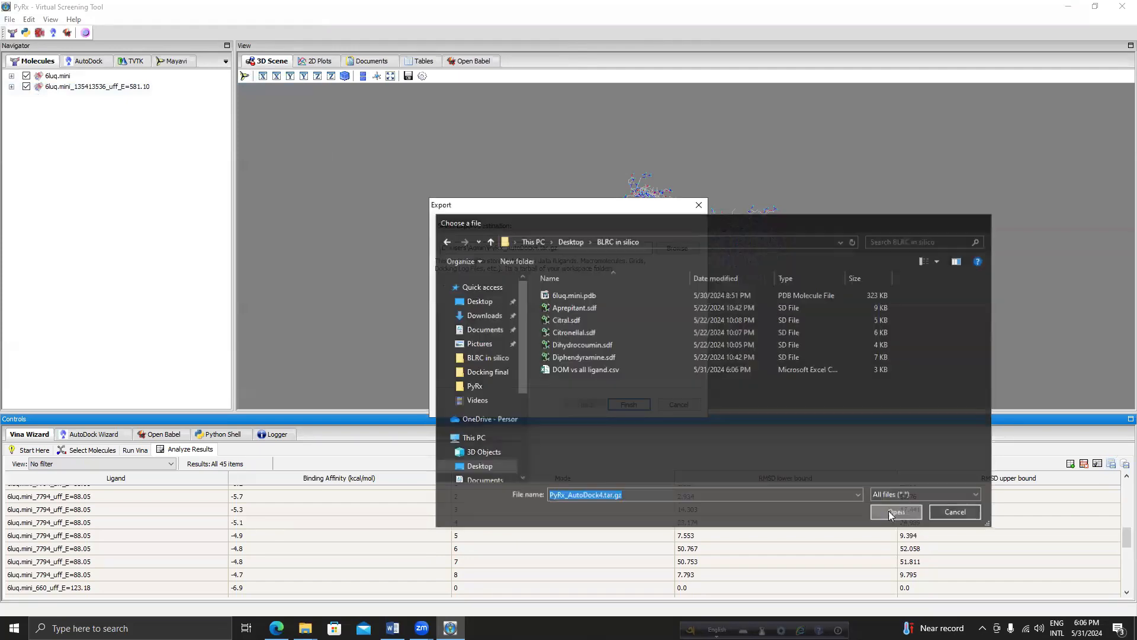
pyautogui.click(630, 404)
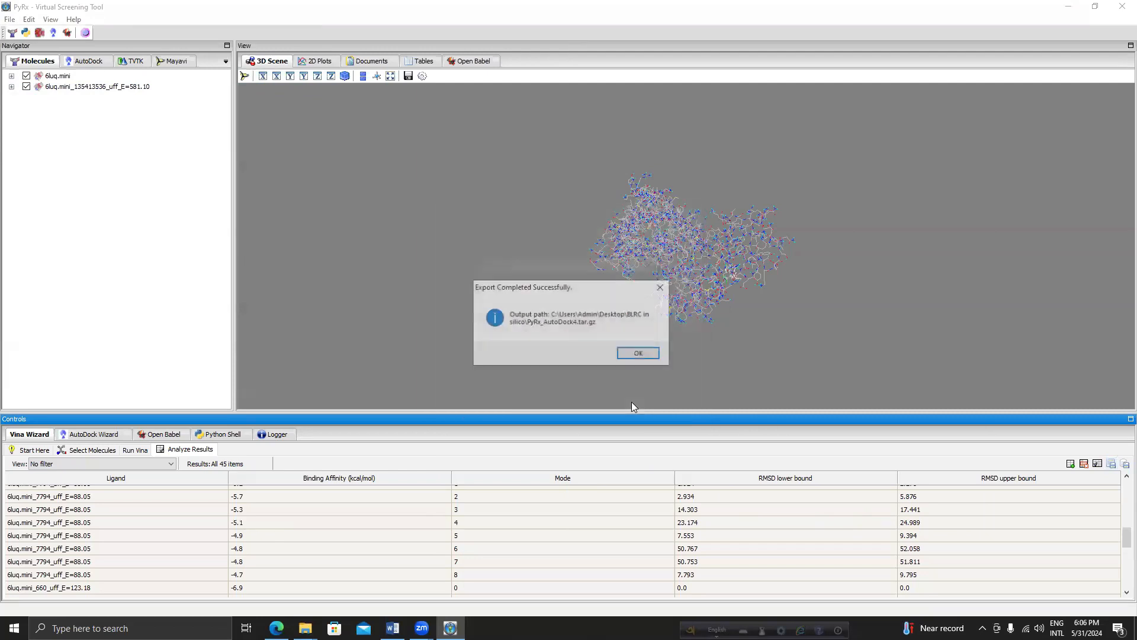
pyautogui.click(640, 353)
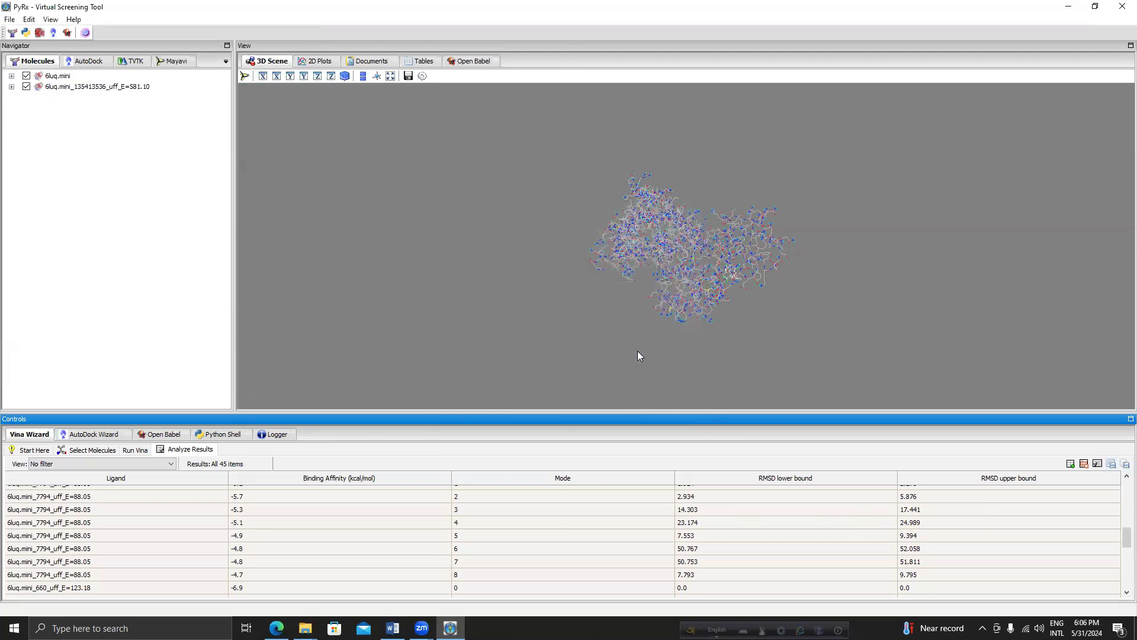